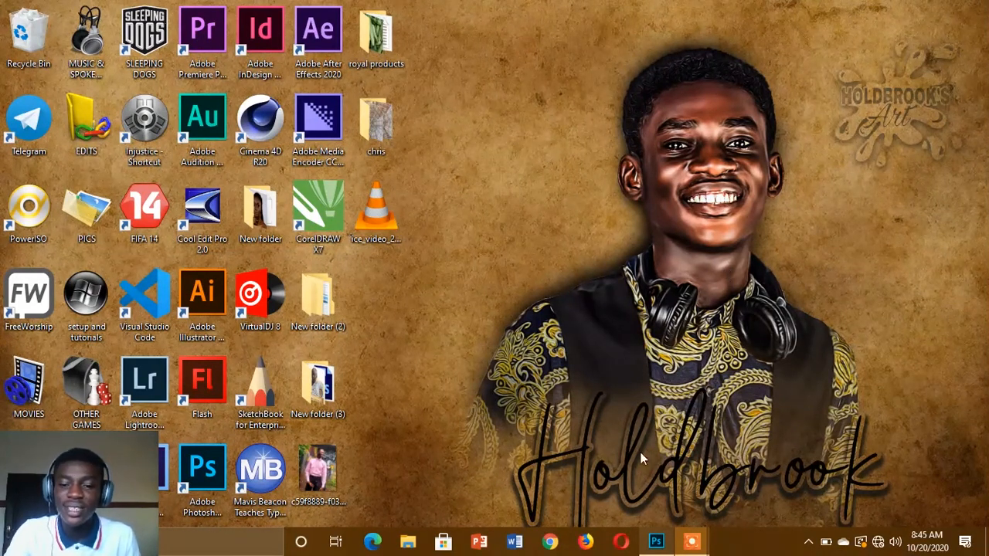
- Switch to Photoshop and place a horizontal guide and a vertical guide at 13.333 in, crossing at the centre of the sunset image
click(656, 541)
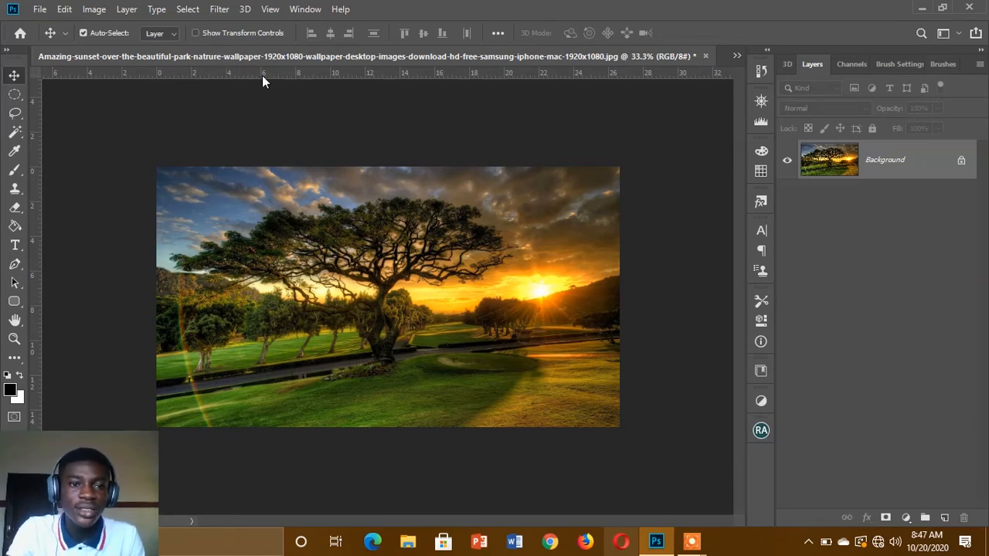
drag(260, 72, 272, 297)
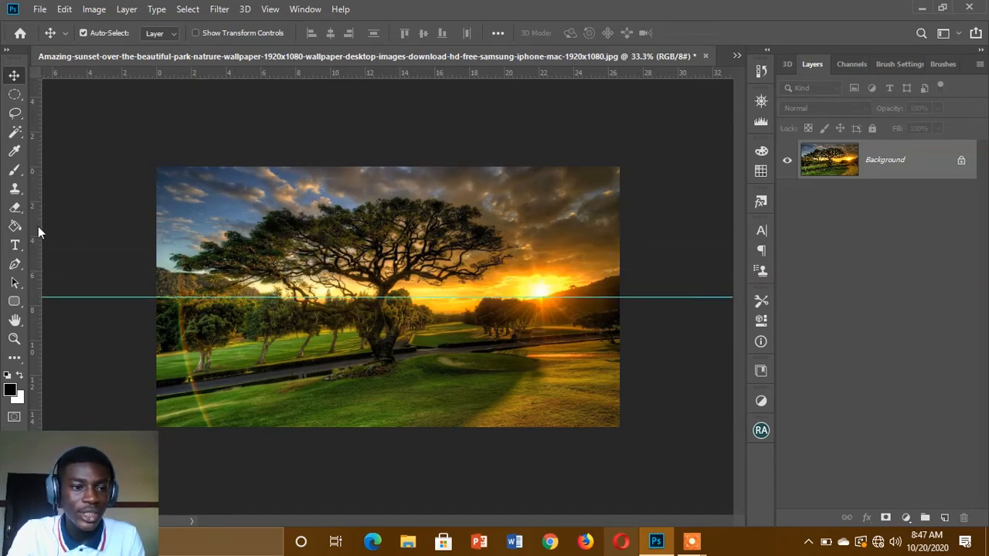
drag(36, 228, 390, 246)
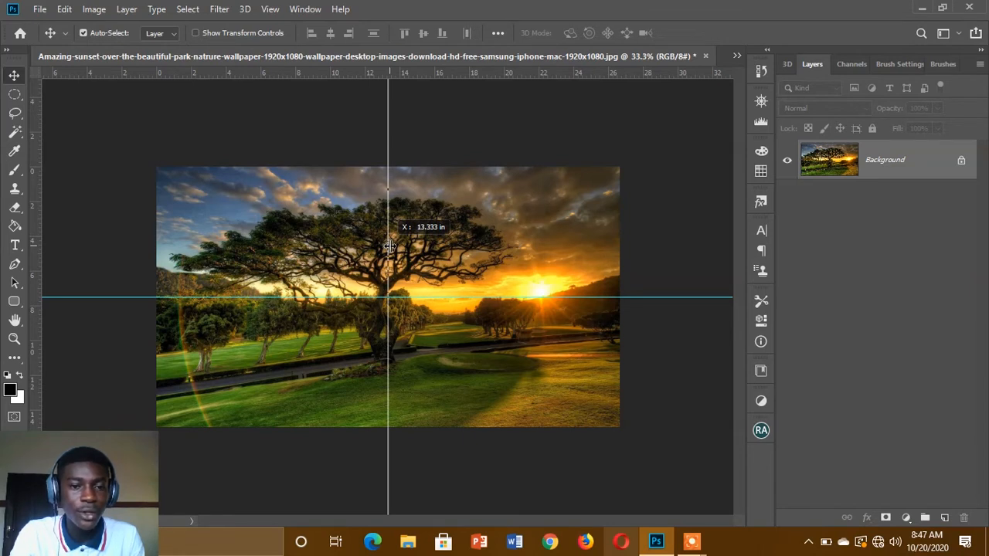
drag(390, 246, 389, 246)
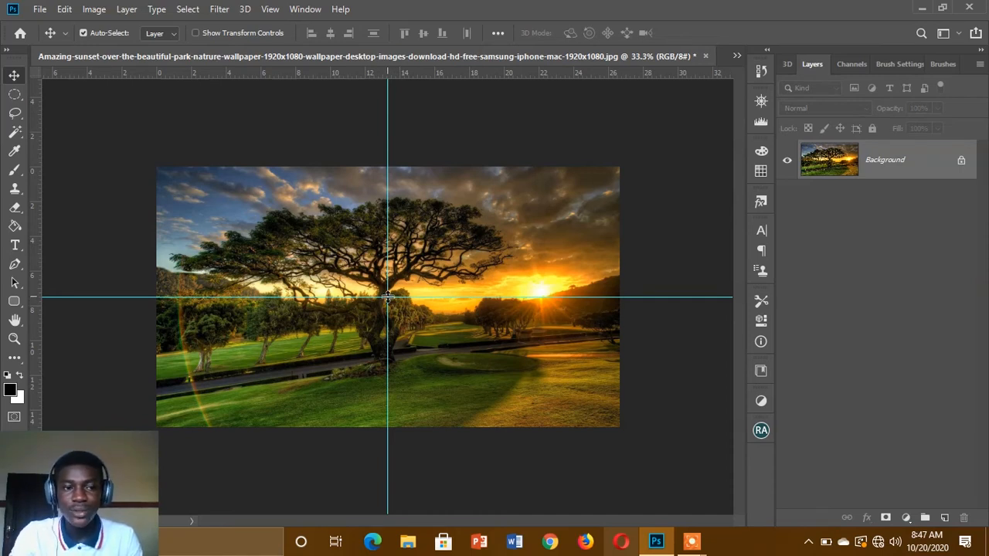
- Add a new layer and draw a circular selection about 8.3 in wide, centred on the guide intersection
click(16, 95)
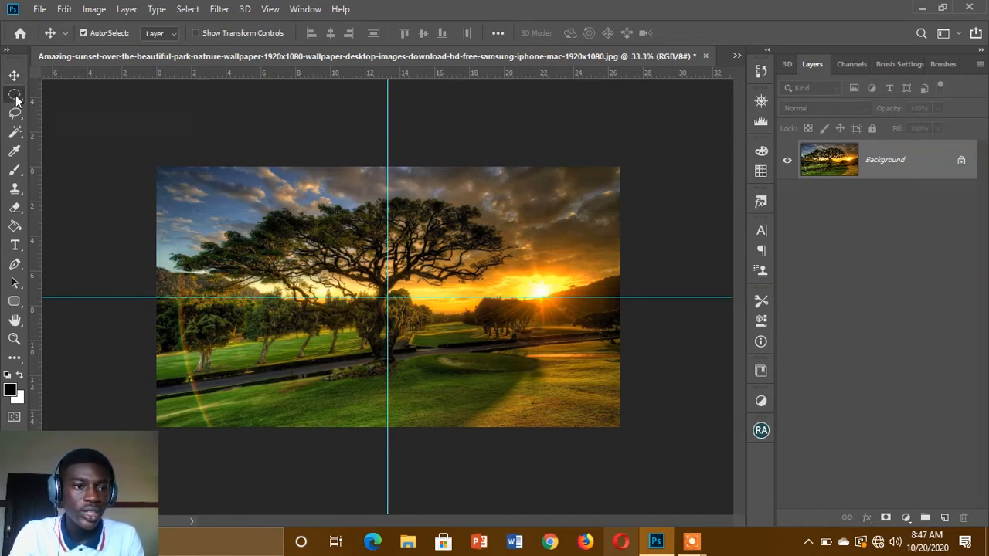
click(944, 517)
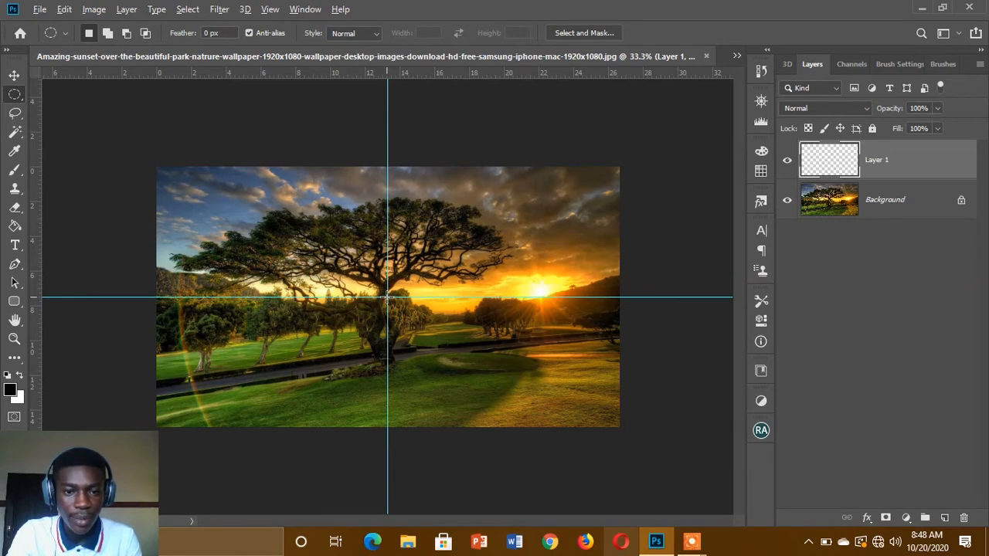
drag(388, 296, 540, 369)
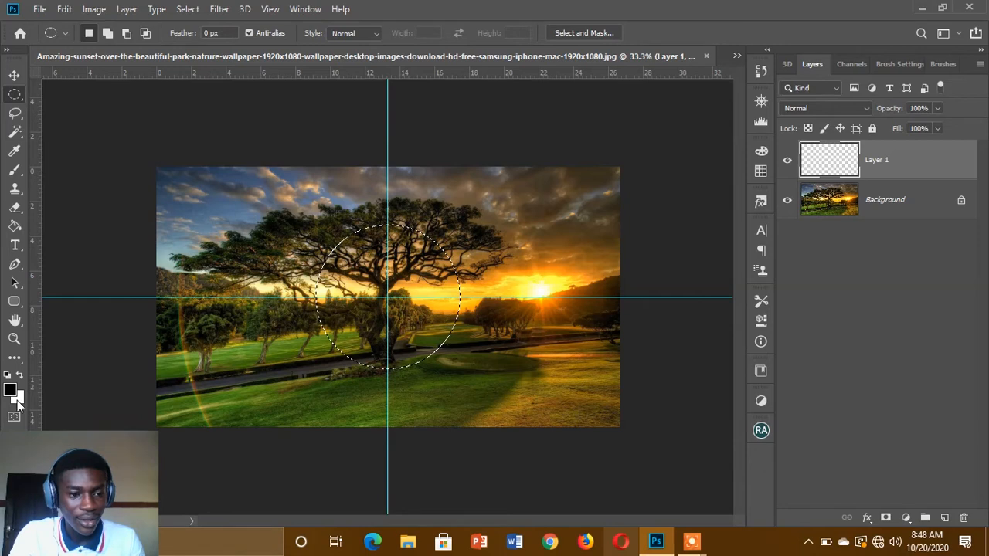
- Fill the circular selection on the new layer with the default black foreground colour and deselect it
key(d)
key(d)
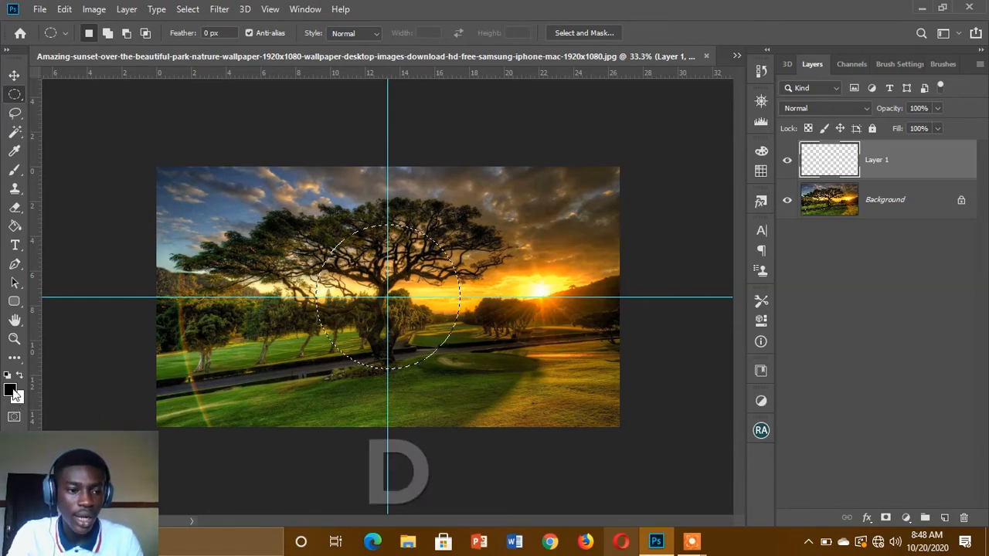
click(20, 377)
click(20, 377)
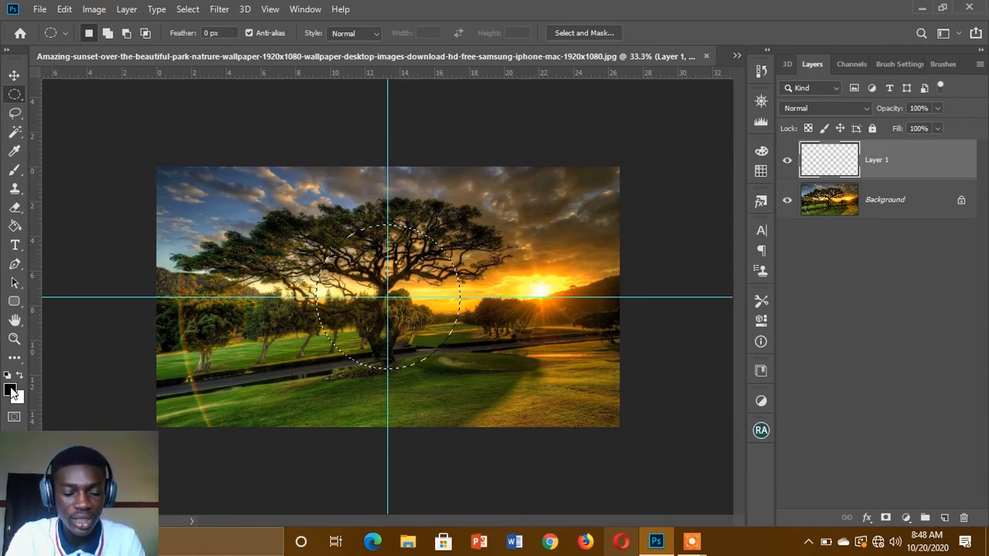
key(alt+BackSpace)
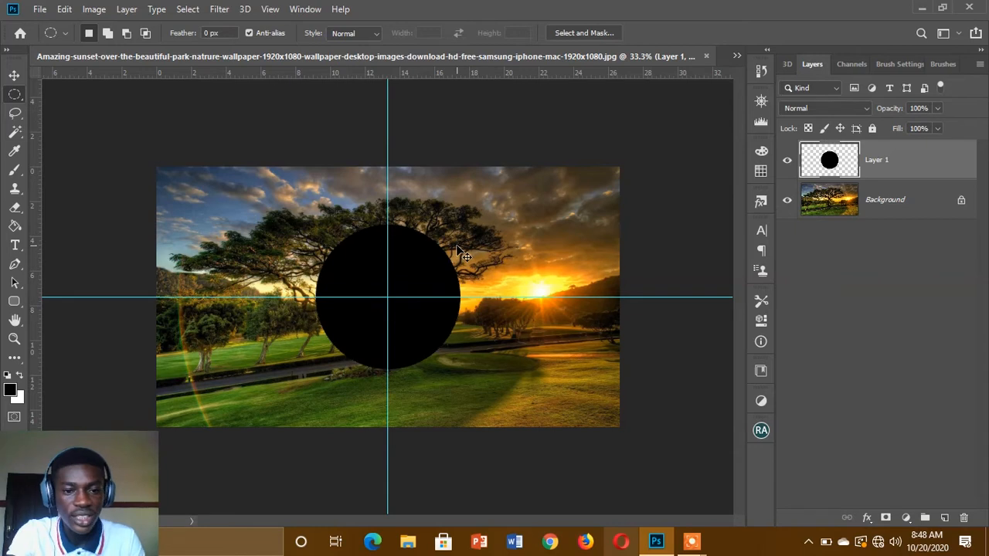
key(ctrl+d)
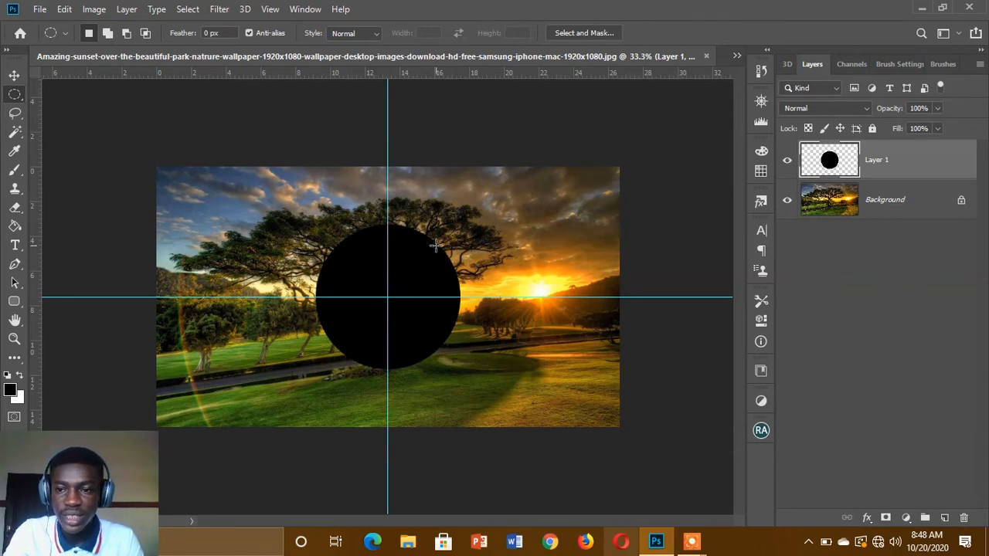
click(16, 77)
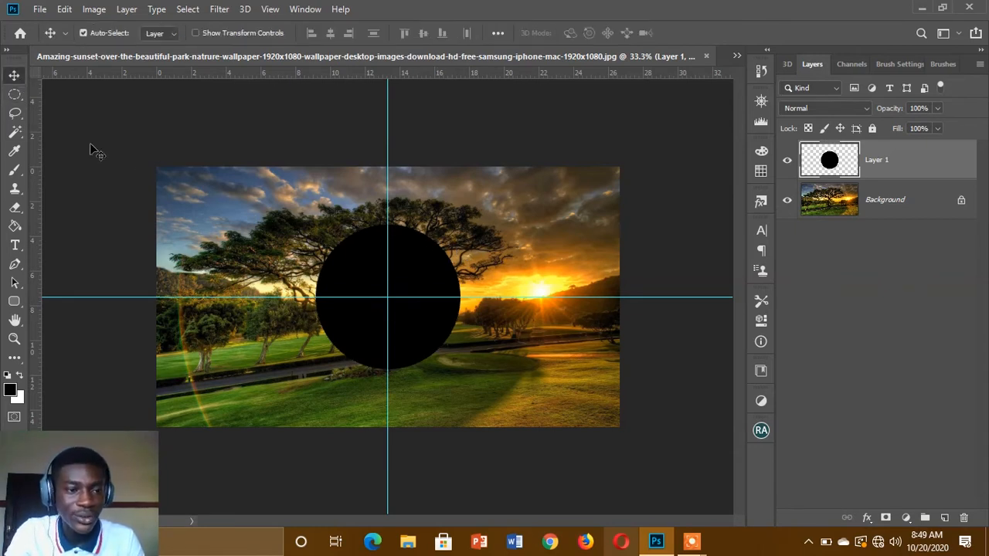
- Duplicate the Background layer and move the copy above the black circle layer
click(878, 209)
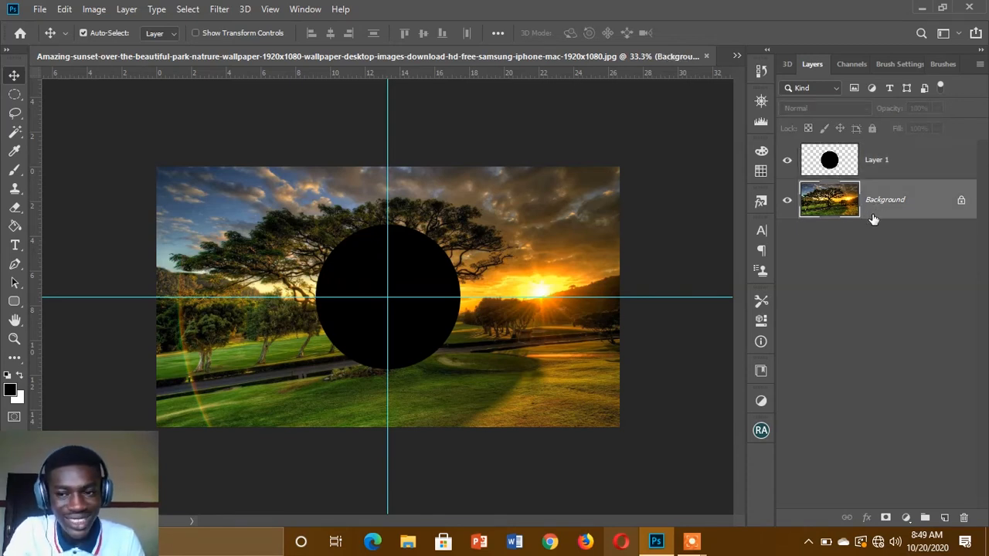
drag(880, 209, 947, 519)
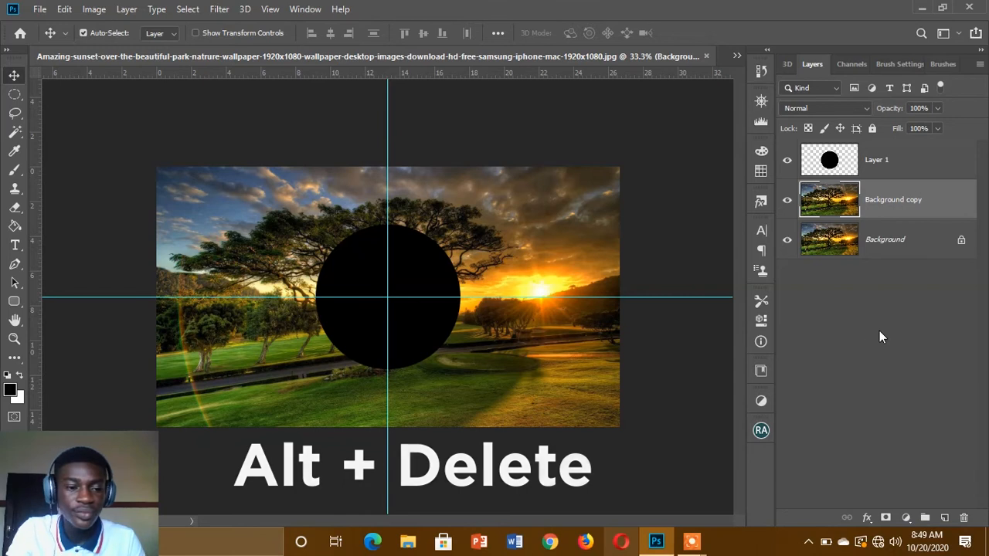
drag(896, 206, 887, 142)
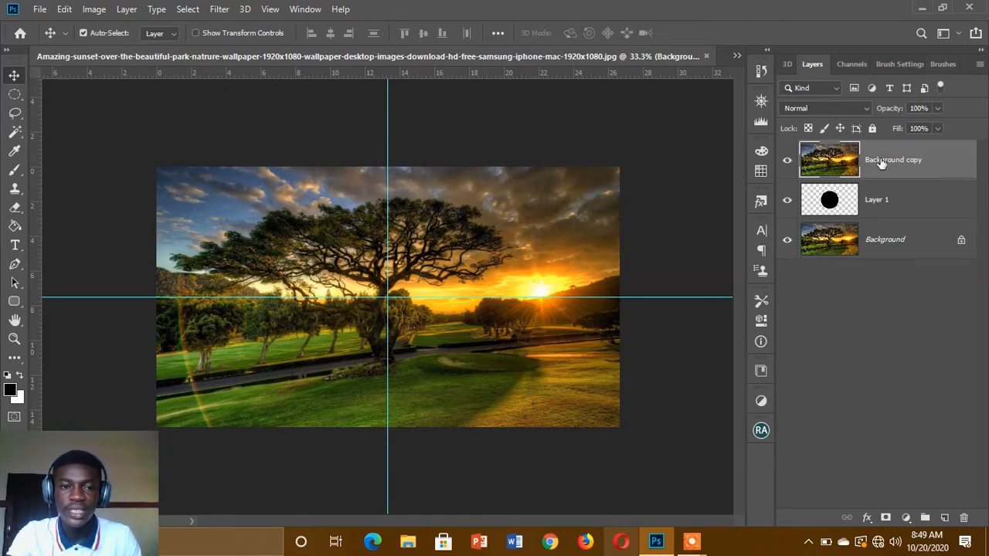
- Apply the Spherize filter to the background copy with an amount of 100% in Normal mode
click(222, 11)
mouse_move(293, 209)
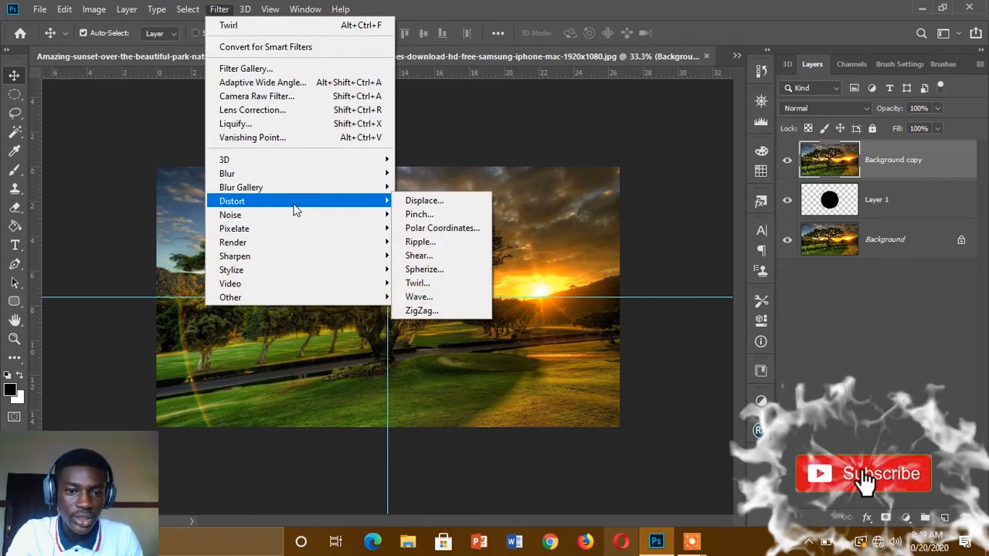
click(423, 269)
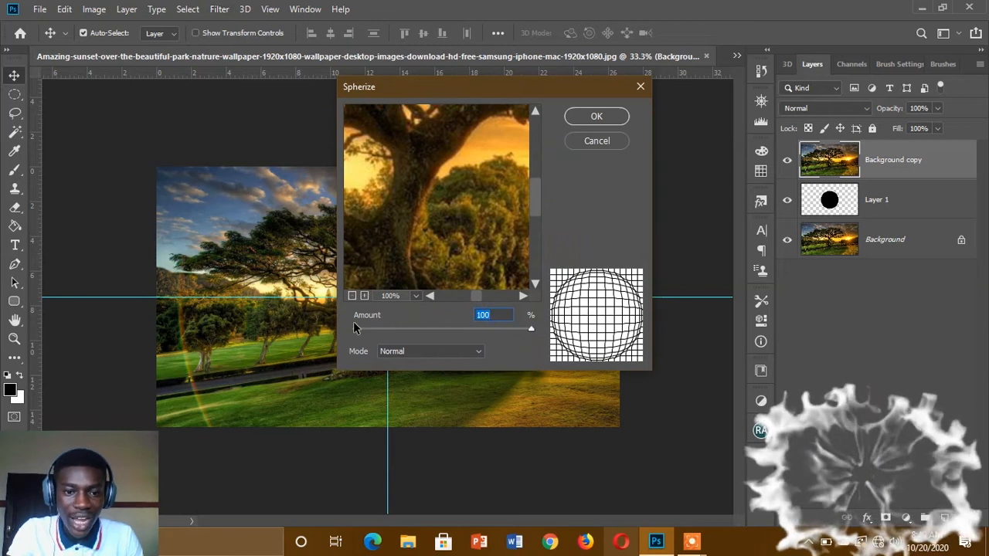
click(591, 116)
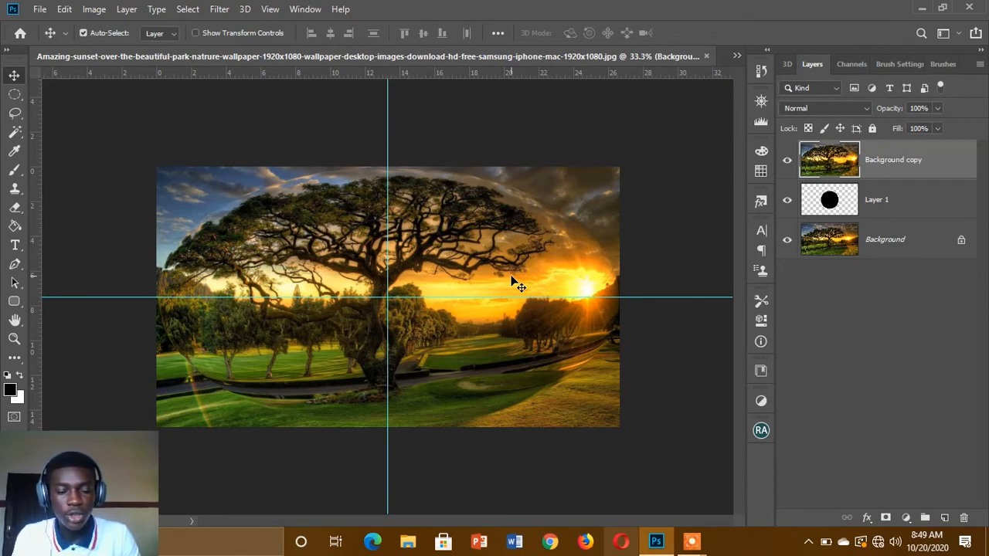
- Transform the spherized copy non-proportionally to 31.25% width and 55.56% height so its edges meet the circle's bounds, centred on the guides
key(ctrl+t)
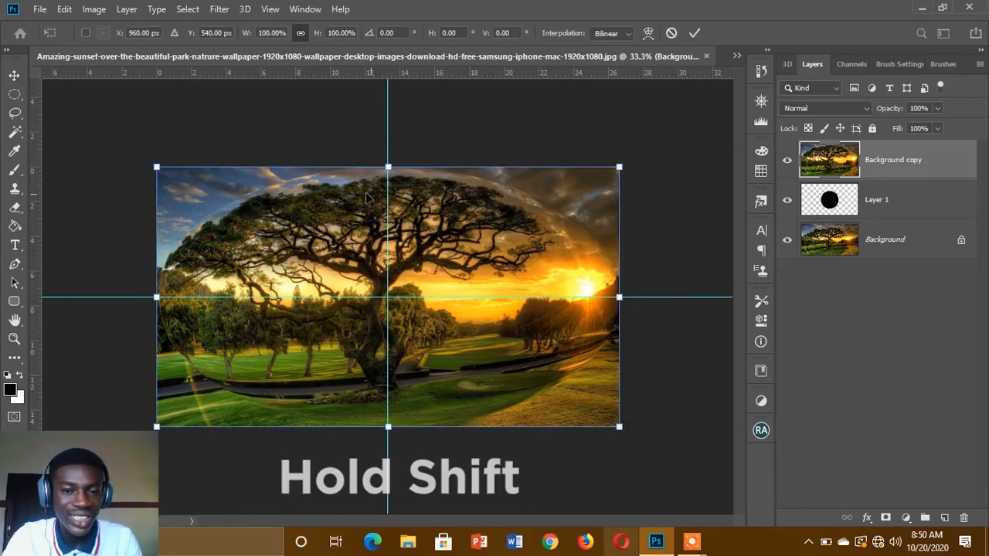
drag(388, 168, 388, 225)
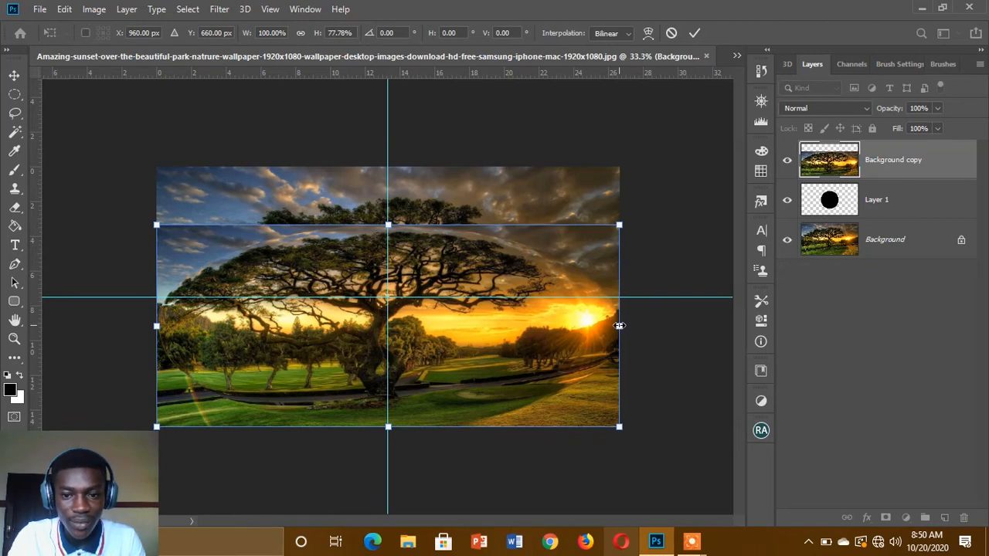
drag(619, 327, 459, 326)
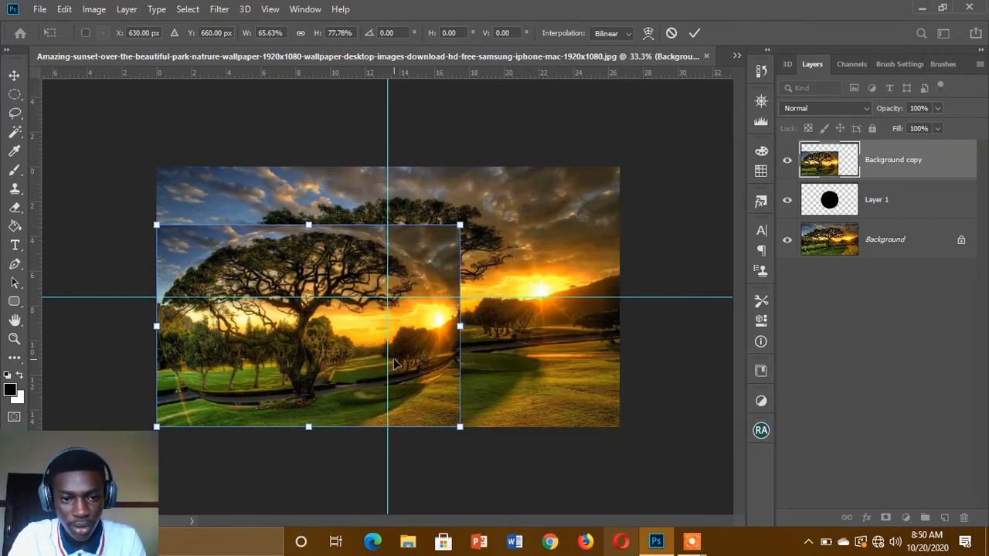
drag(152, 329, 310, 305)
drag(384, 426, 391, 361)
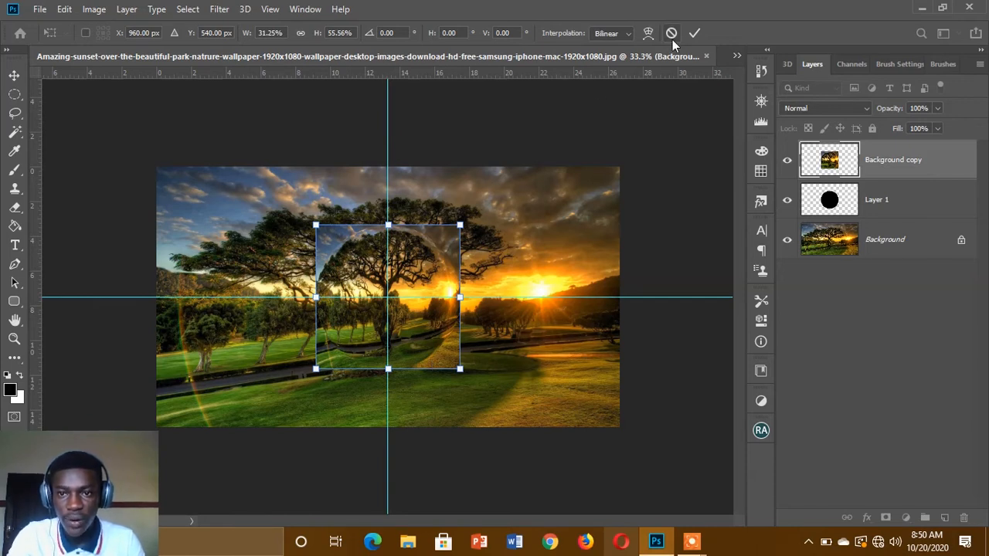
click(695, 32)
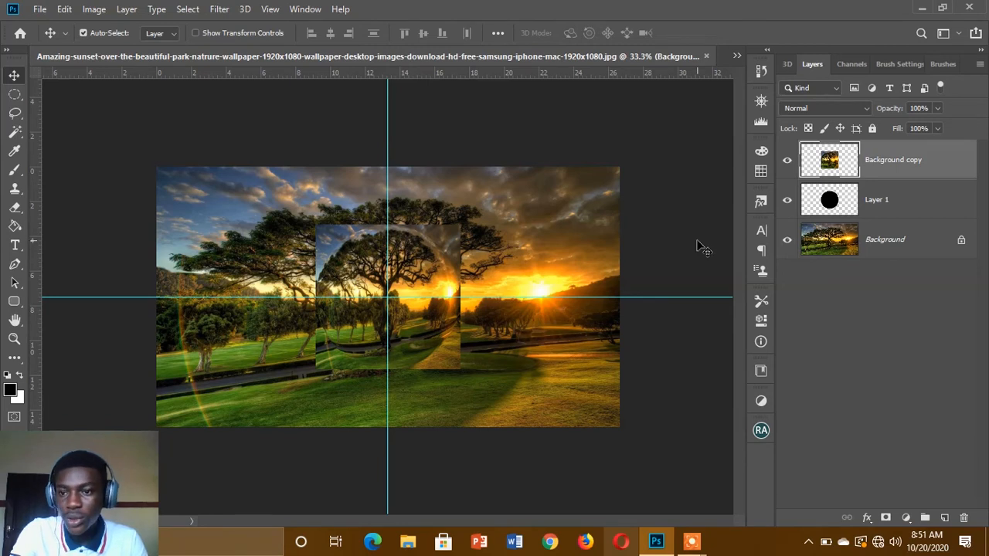
- Mask the background copy with the circle outline of Layer 1 and hide Layer 1
key(ctrl)
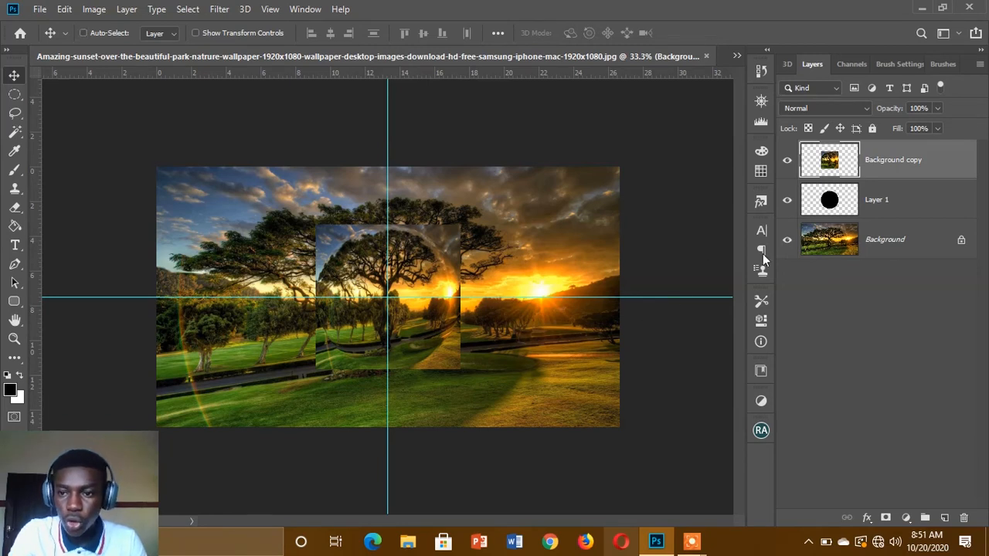
ctrl+click(833, 205)
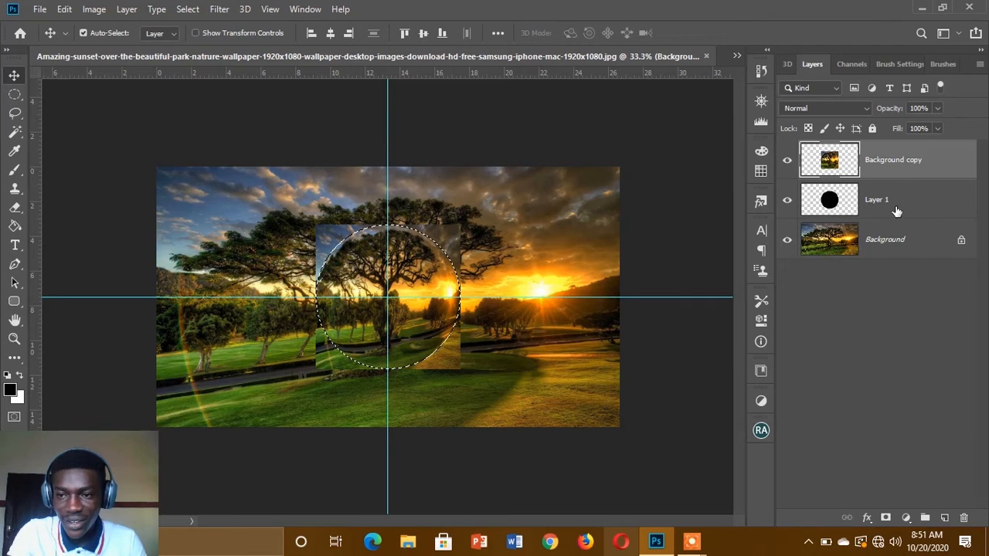
click(885, 520)
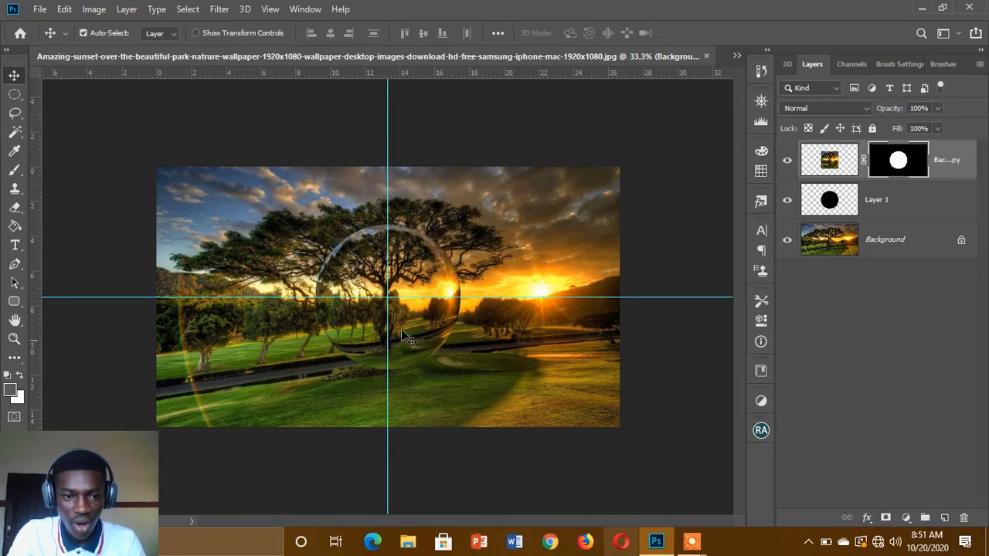
click(787, 204)
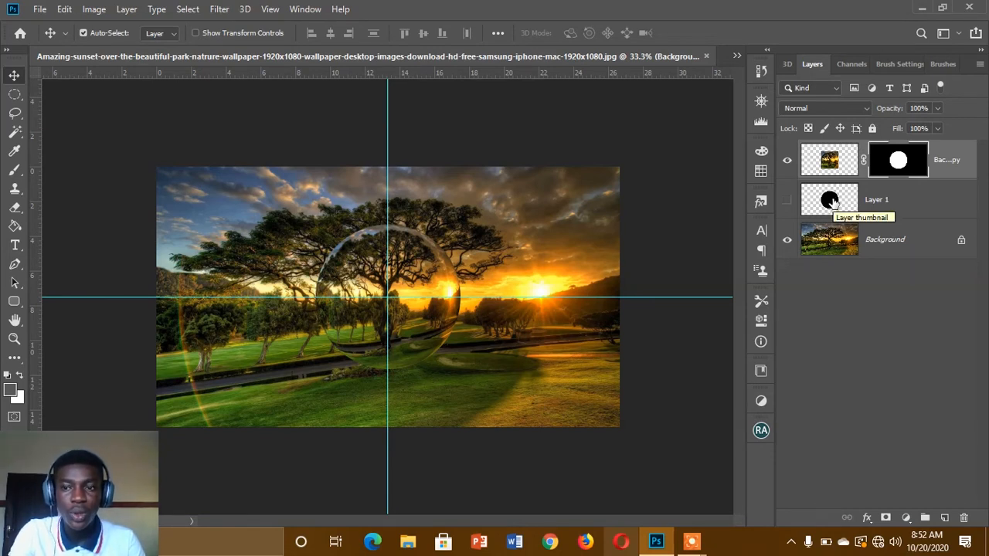
- Try to apply the Twirl filter at an angle of 50° to the masked background copy's image without a selection
click(829, 162)
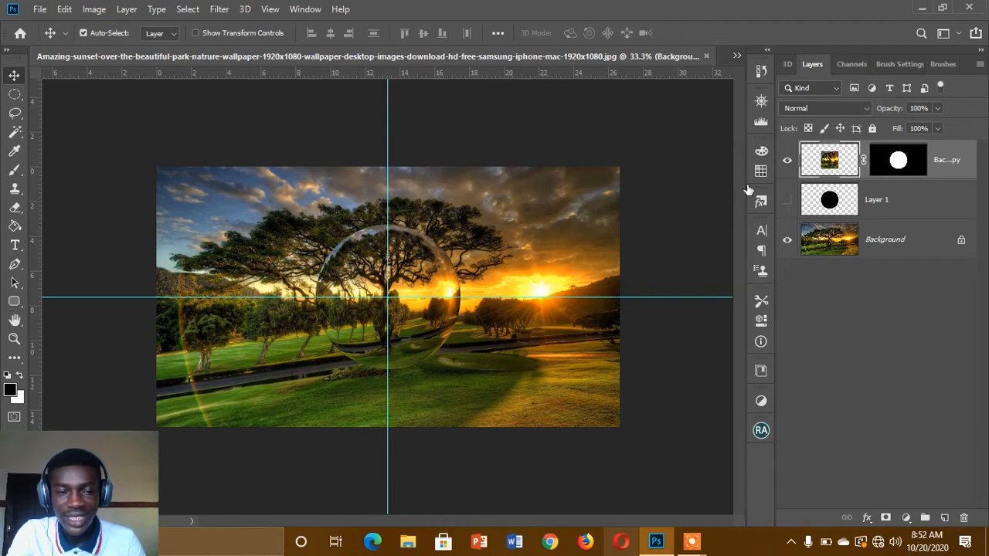
click(220, 11)
mouse_move(256, 199)
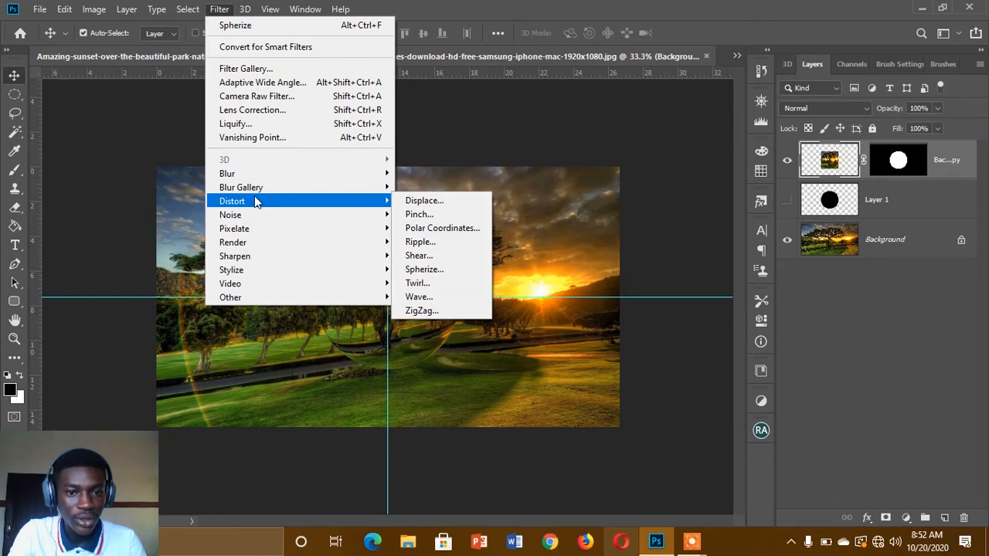
click(429, 282)
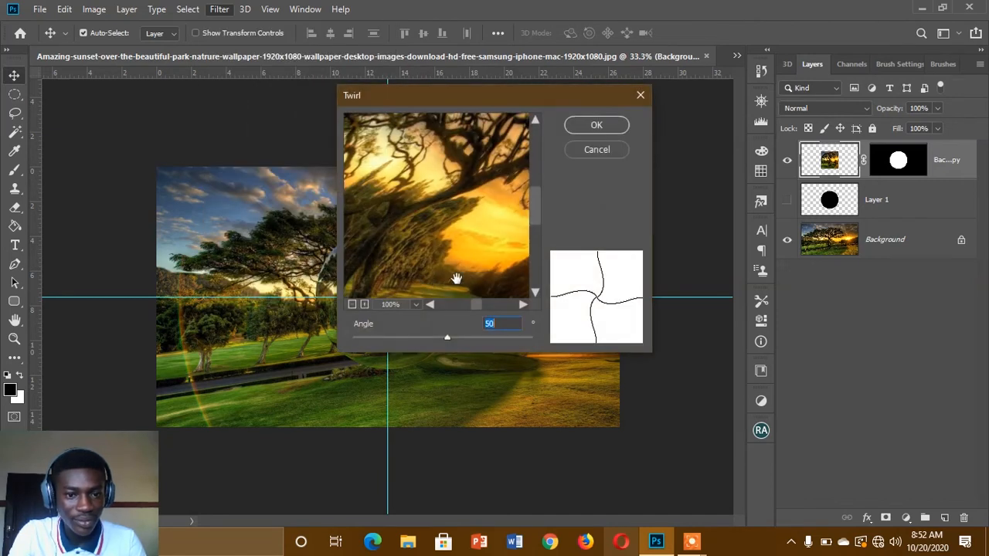
click(594, 126)
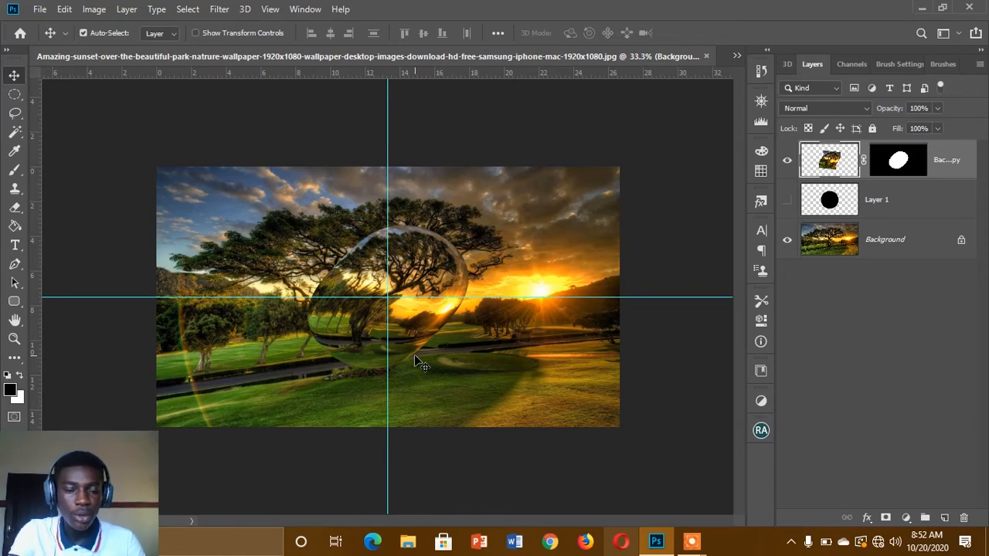
- Load the circle of Layer 1 as a selection, apply the Twirl filter at 50° to the background copy's image, and deselect
key(ctrl)
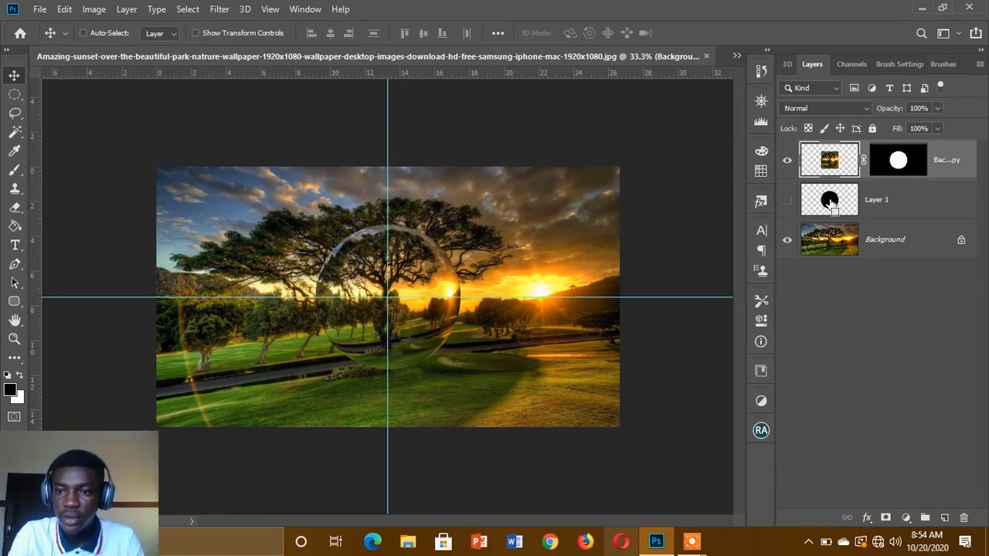
ctrl+click(829, 203)
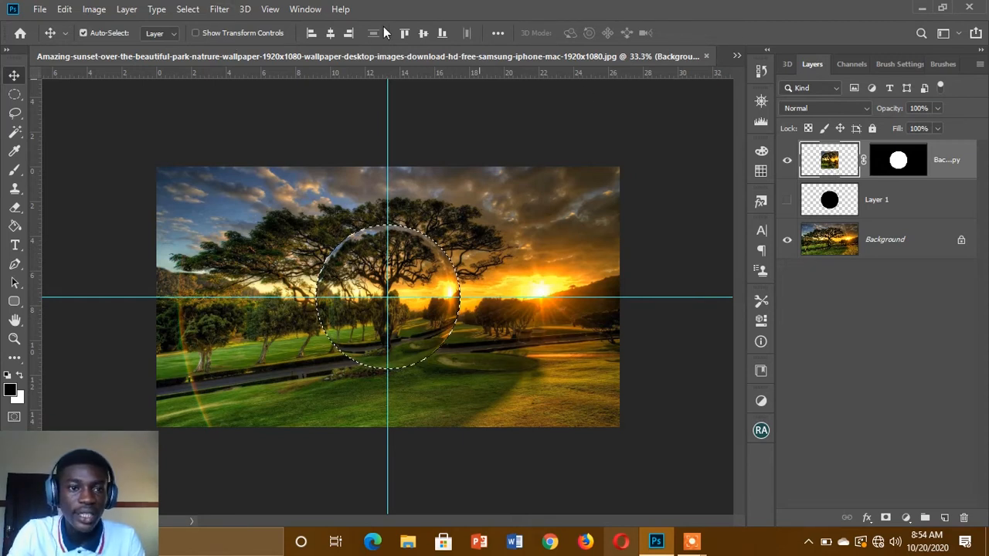
click(218, 9)
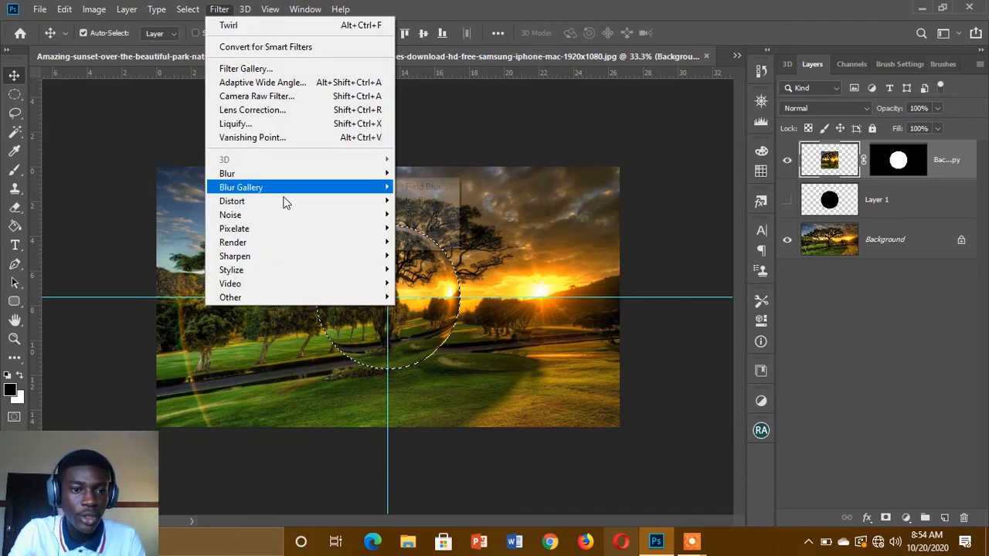
mouse_move(285, 203)
click(444, 285)
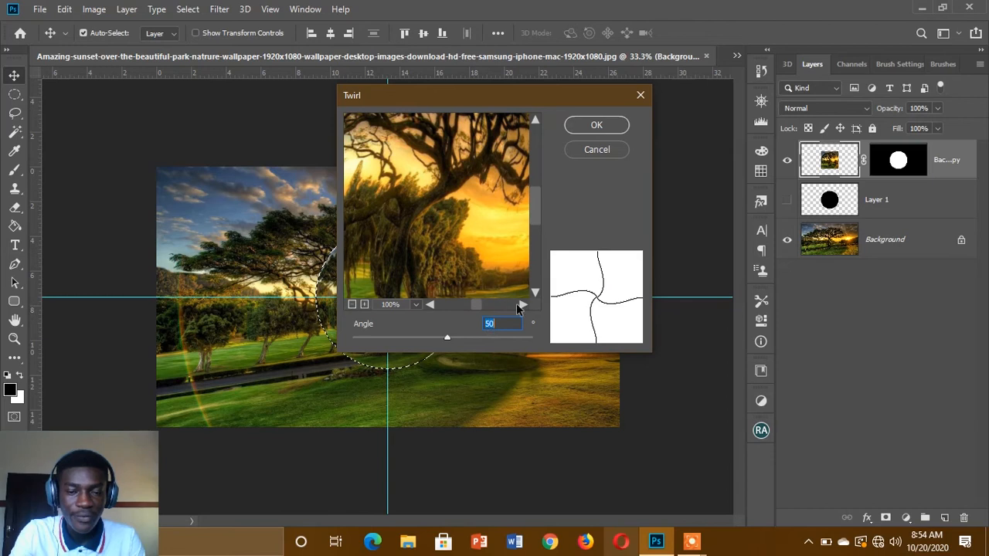
click(596, 125)
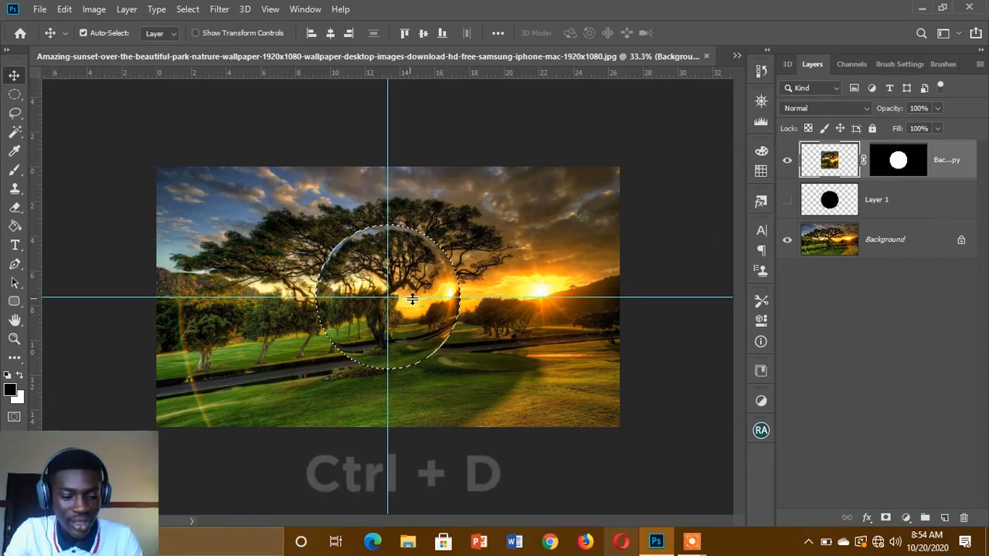
key(ctrl+d)
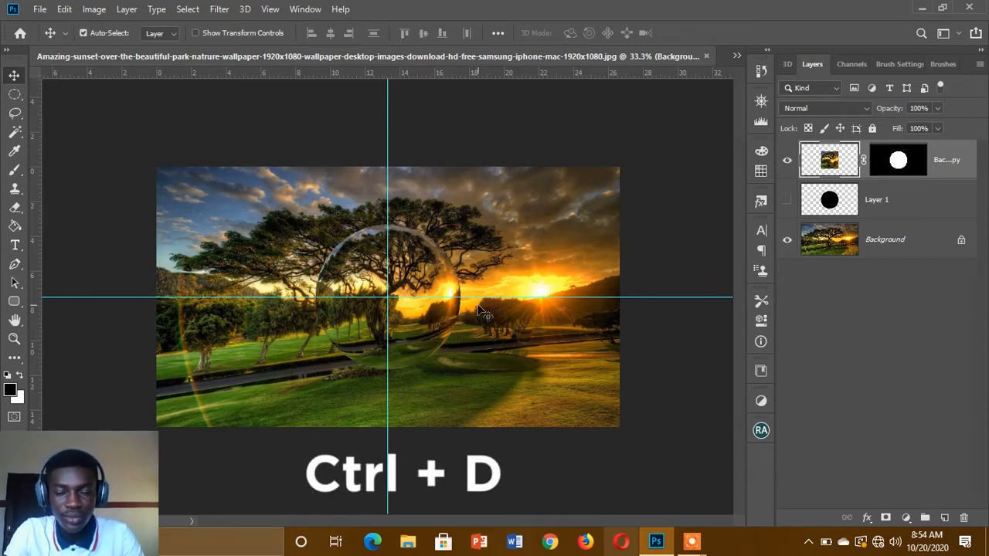
- Add an Inner Glow to the masked background copy in white, Overlay mode, 44% opacity and a size of 122 px
right_click(833, 165)
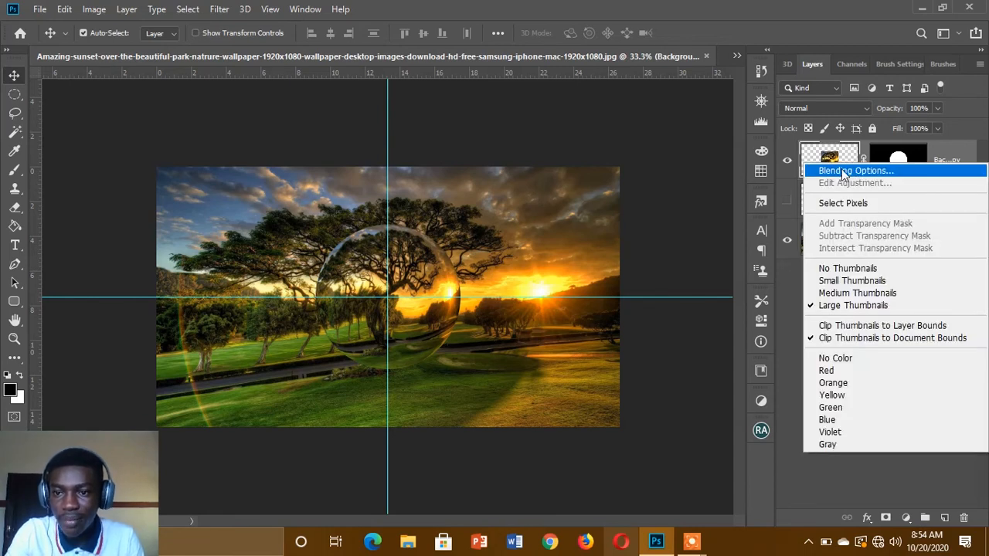
click(842, 172)
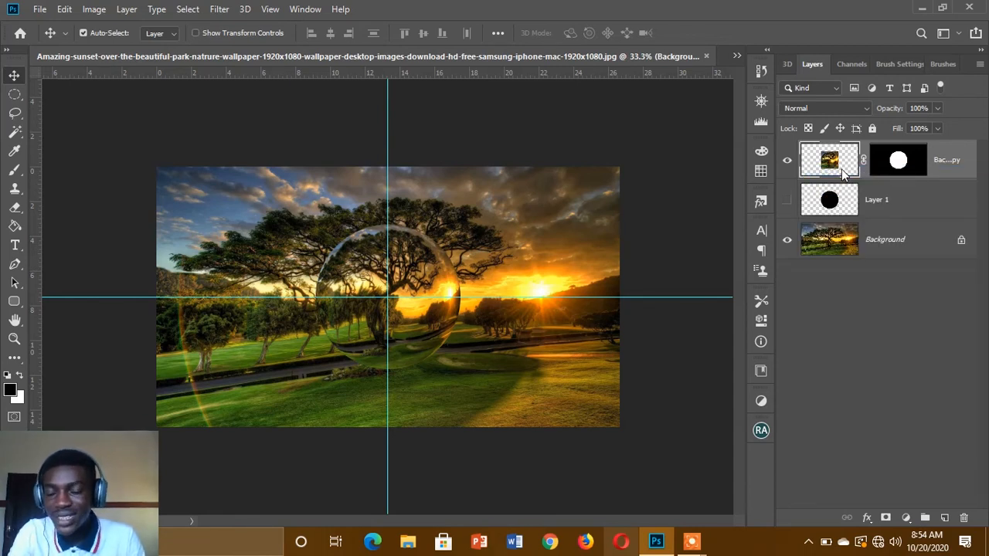
key(h)
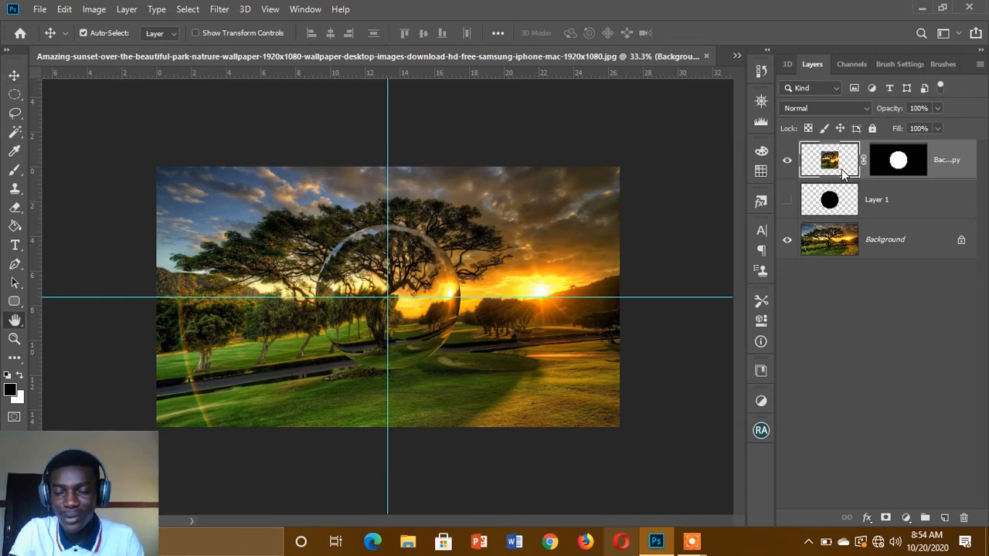
double_click(842, 170)
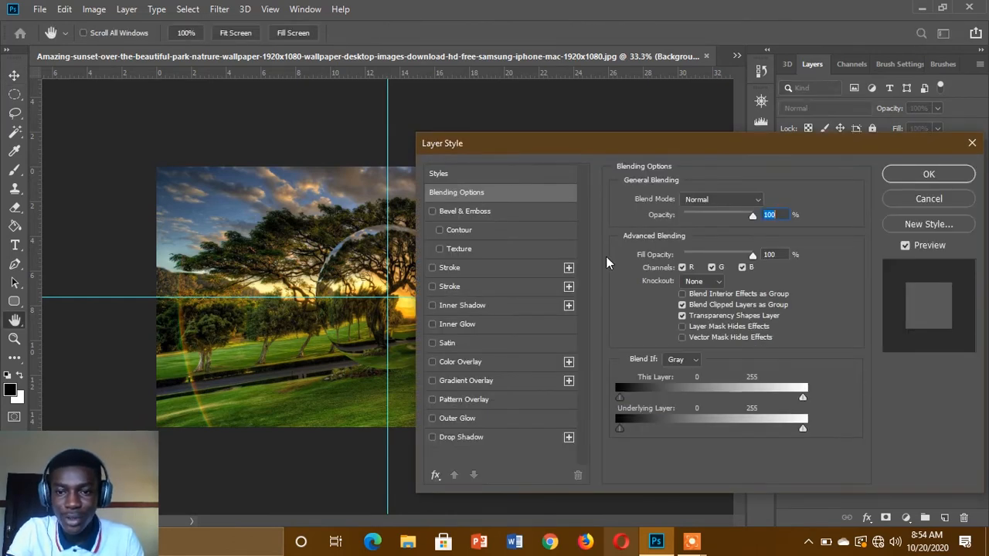
click(455, 323)
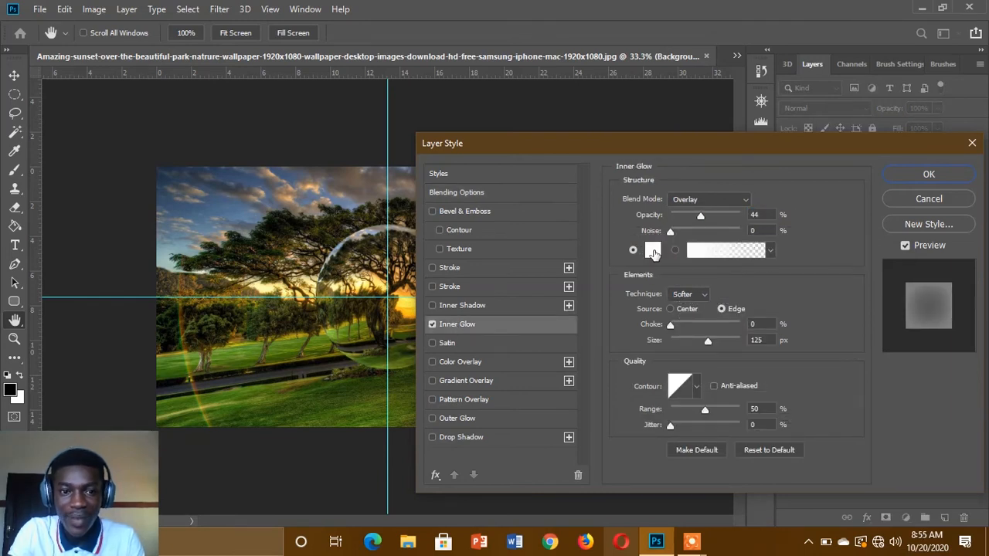
drag(606, 151, 654, 146)
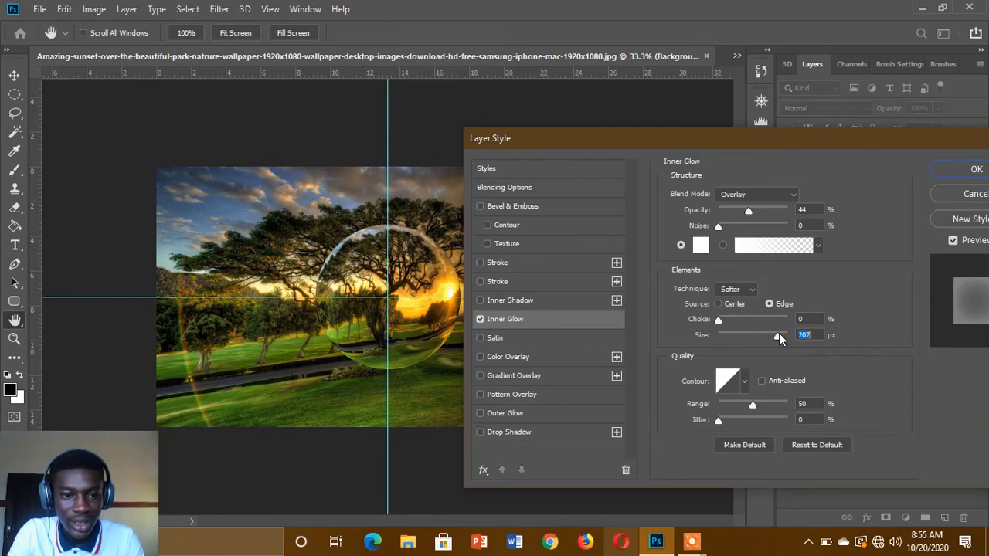
drag(767, 334, 752, 338)
drag(748, 339, 754, 336)
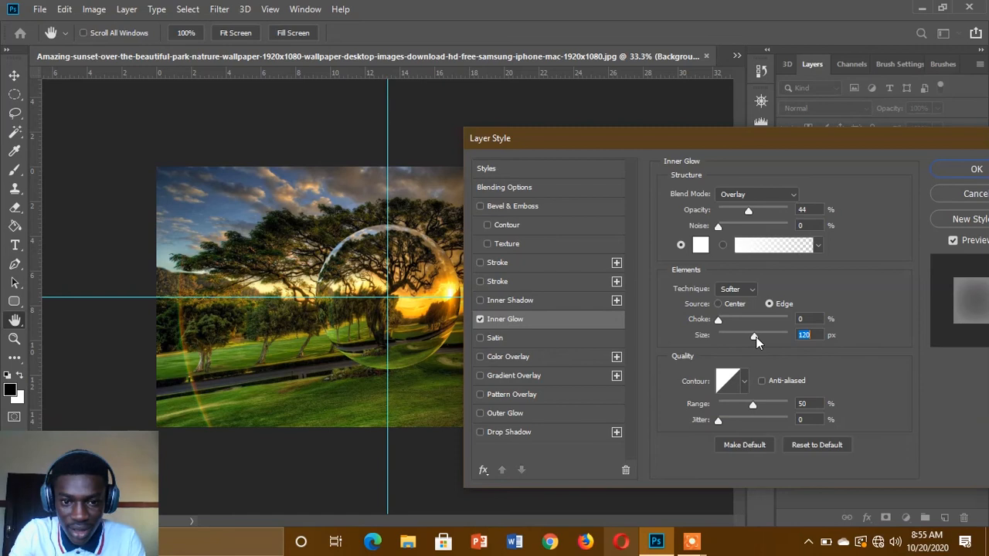
mouse_move(751, 212)
mouse_down()
mouse_move(787, 221)
mouse_move(748, 230)
mouse_up()
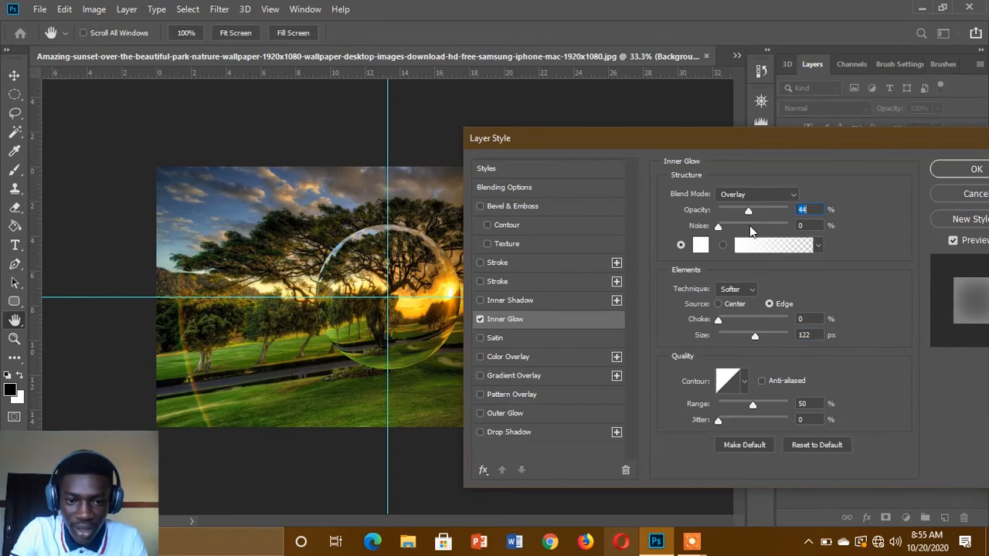
click(951, 172)
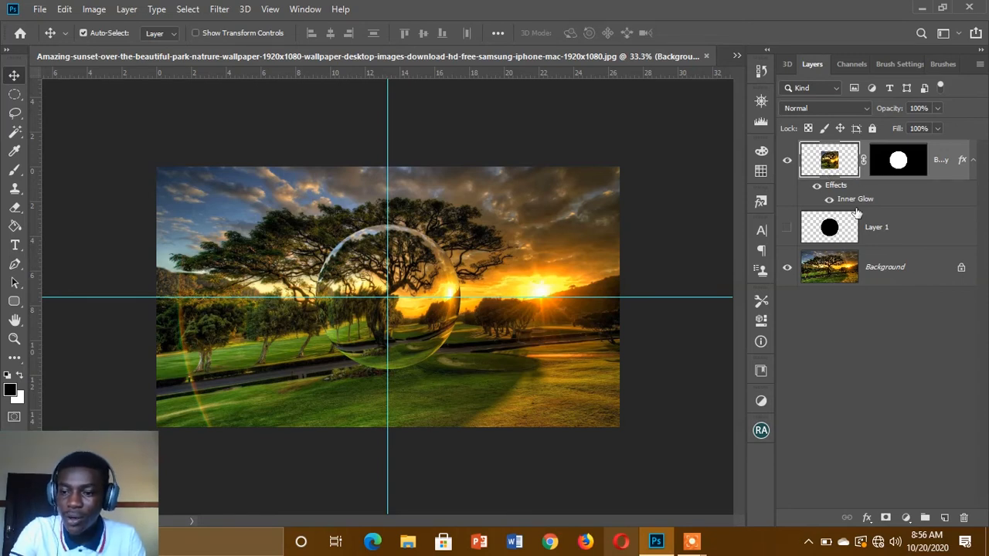
- Add a new layer above the background copy and load the circle of Layer 1 as a selection
click(944, 517)
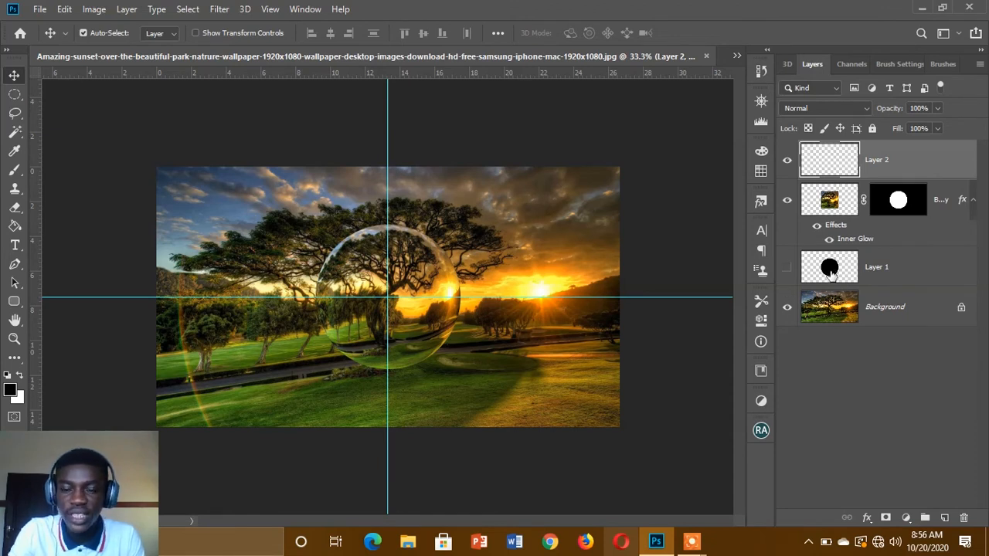
key(ctrl)
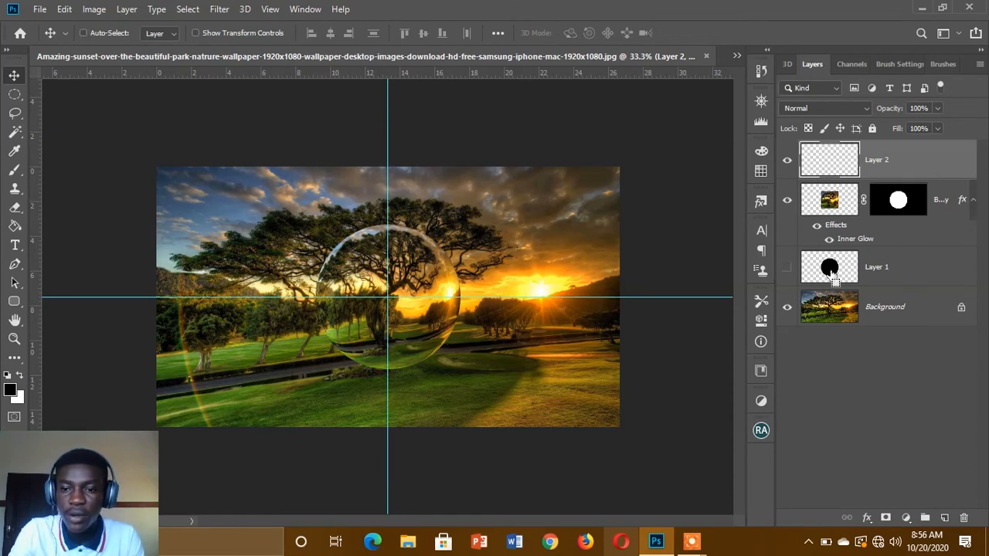
ctrl+click(830, 268)
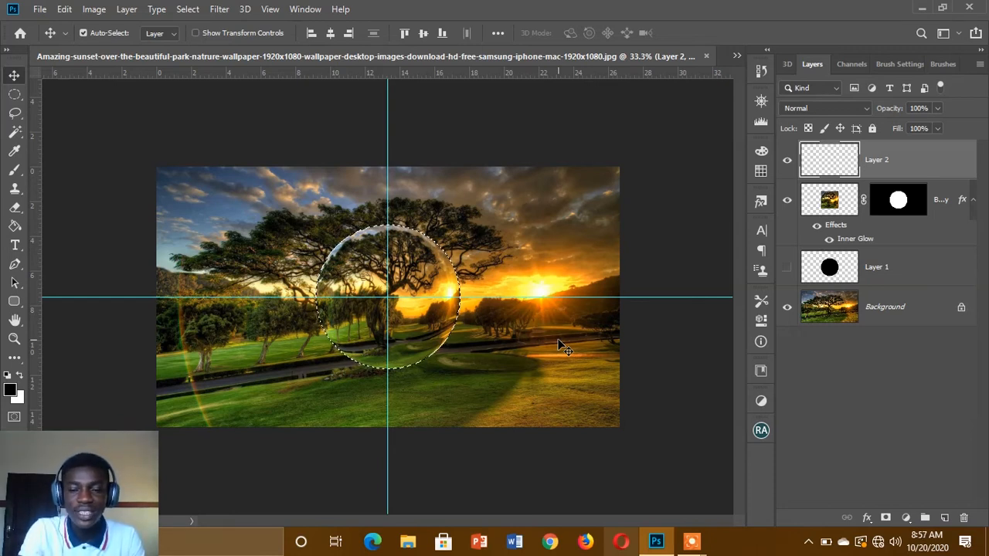
- Paint black shading along the lower and left inner edges of the circle on Layer 2 with a soft 300 px brush
key(b)
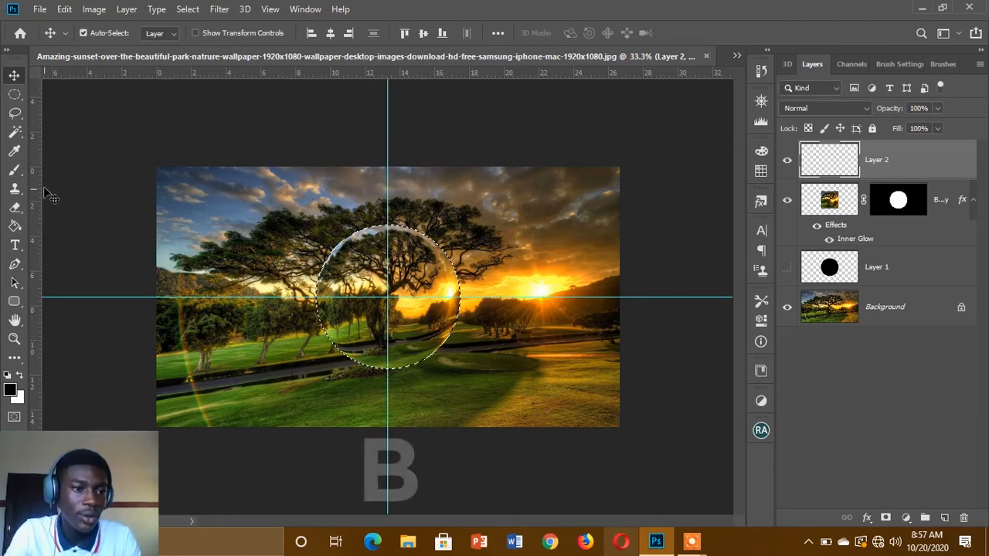
click(7, 173)
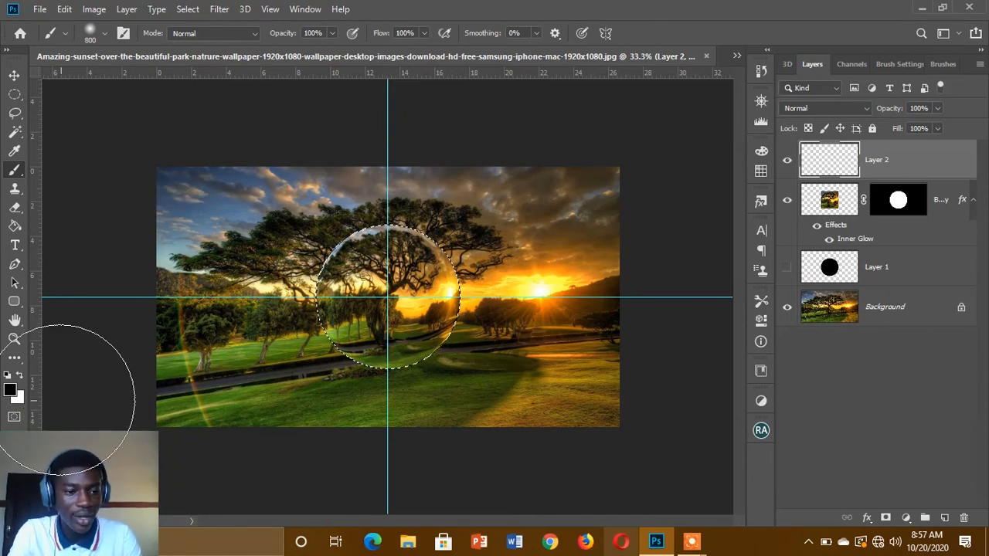
key(bracketleft)
key(bracketleft)
key(bracketleft)
key(bracketleft)
key(bracketleft)
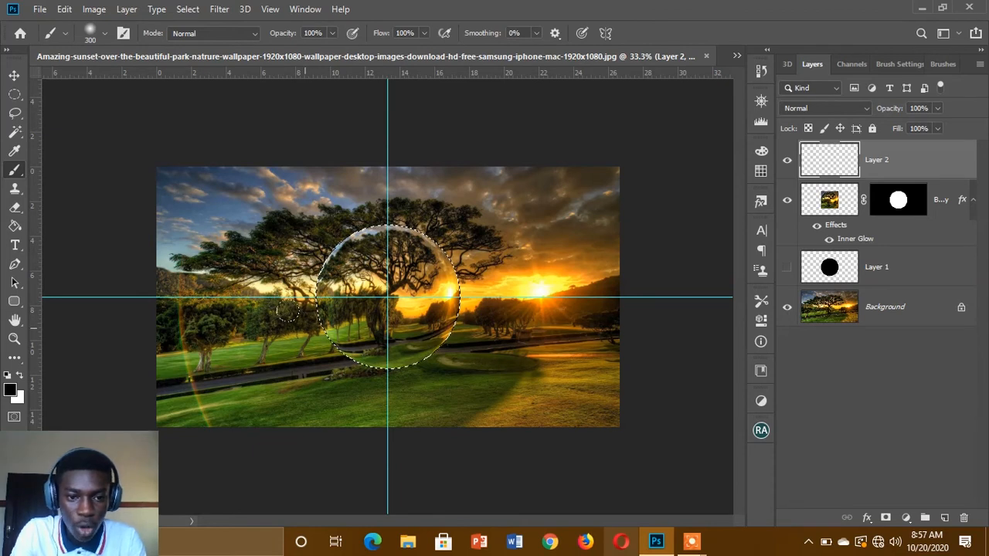
click(318, 343)
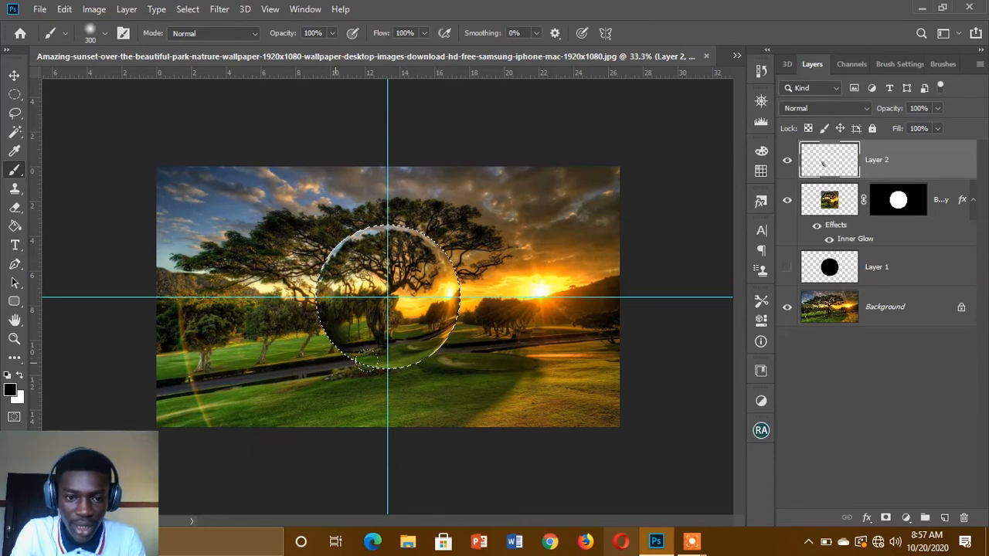
mouse_move(394, 357)
mouse_down()
mouse_move(425, 332)
mouse_move(388, 353)
mouse_move(402, 354)
mouse_move(307, 344)
mouse_move(297, 304)
mouse_move(314, 329)
mouse_move(378, 348)
mouse_move(403, 346)
mouse_move(436, 318)
mouse_move(403, 344)
mouse_move(330, 334)
mouse_up()
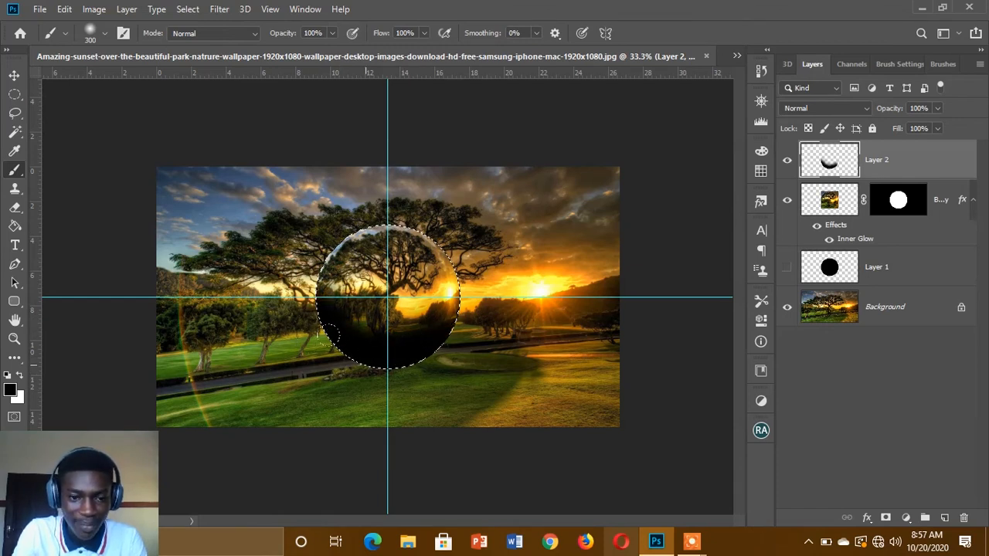
drag(299, 238, 305, 235)
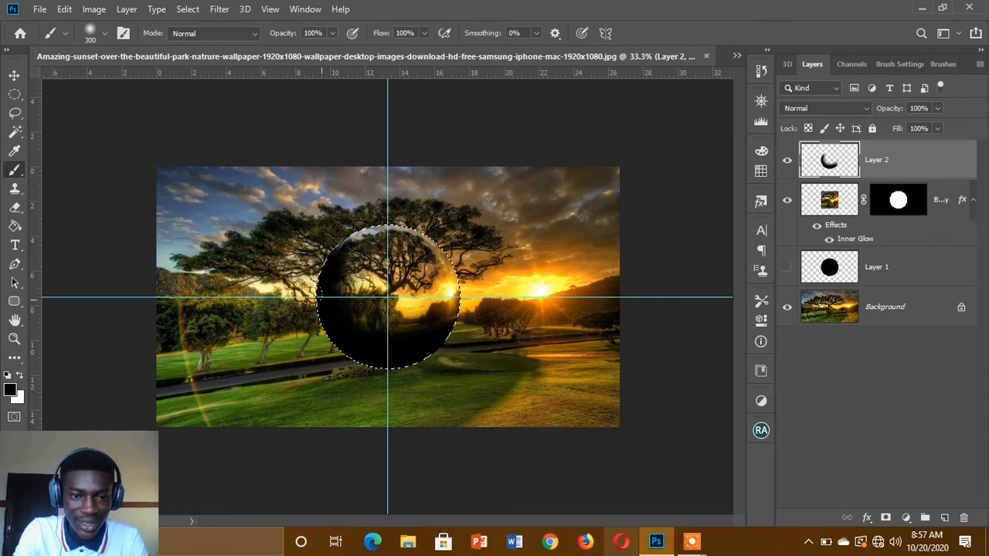
drag(336, 327, 359, 331)
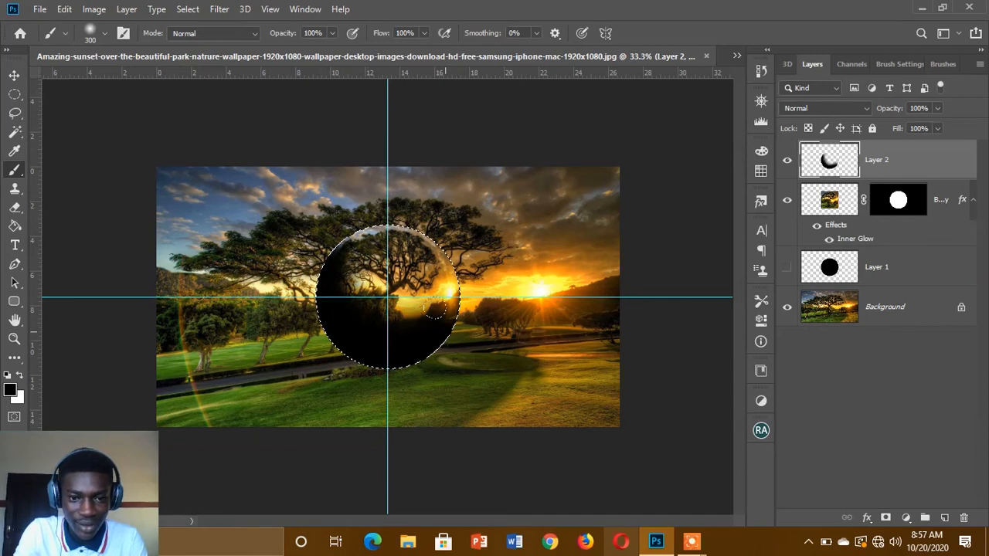
drag(435, 309, 408, 314)
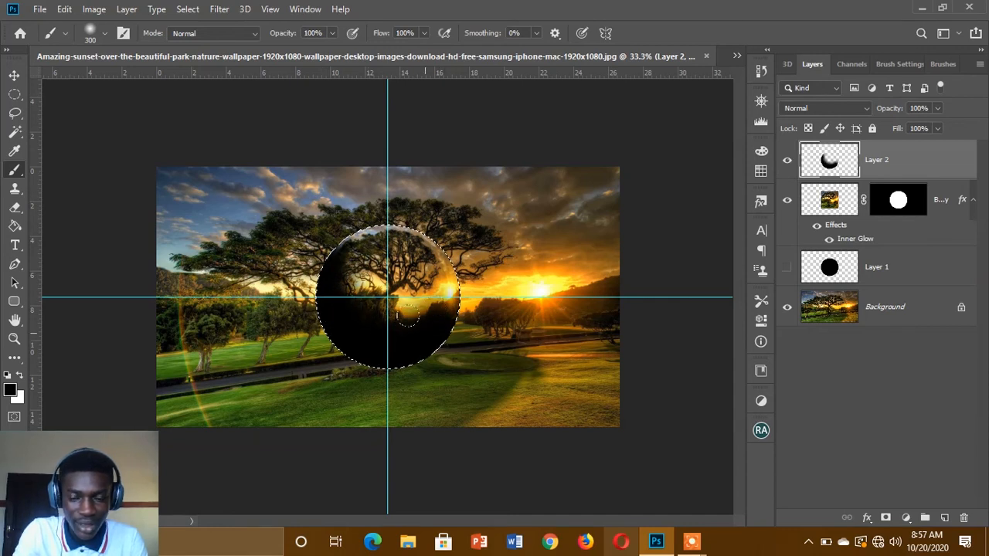
- Paint the upper and right part of the circle white on Layer 2 and blend the layer in Soft Light at 82% opacity
click(22, 380)
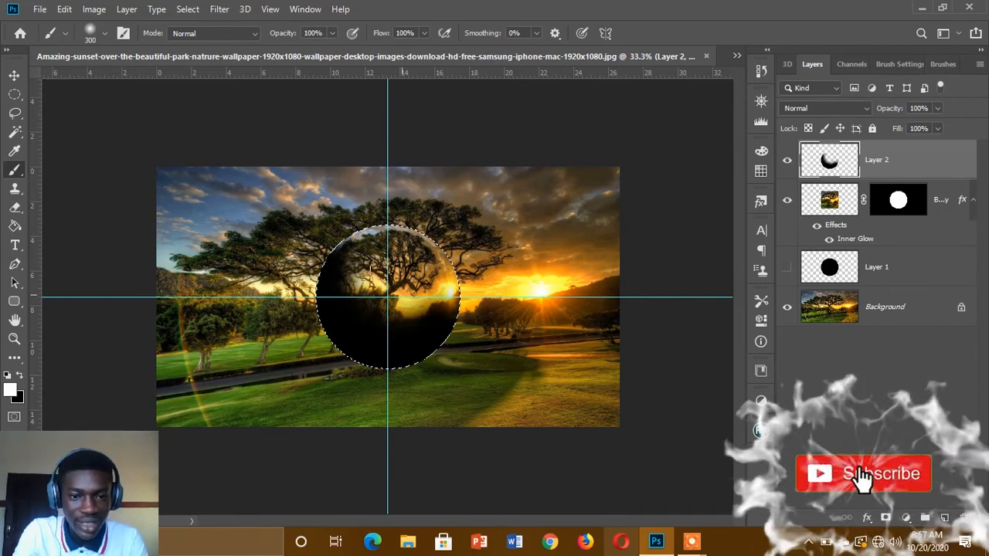
mouse_move(345, 217)
mouse_down()
mouse_move(393, 210)
mouse_move(432, 250)
mouse_move(436, 271)
mouse_move(415, 246)
mouse_move(371, 243)
mouse_move(351, 229)
mouse_move(412, 271)
mouse_up()
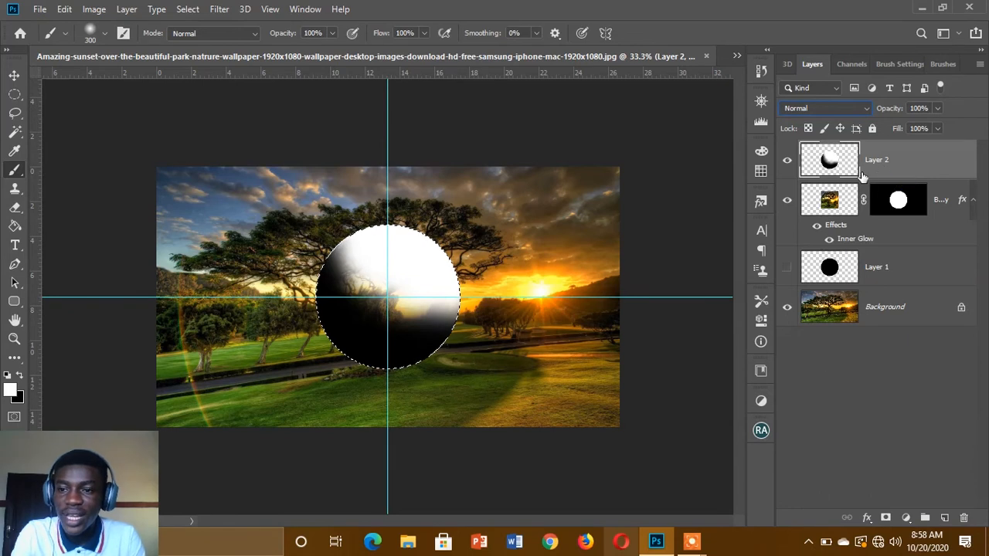
click(821, 111)
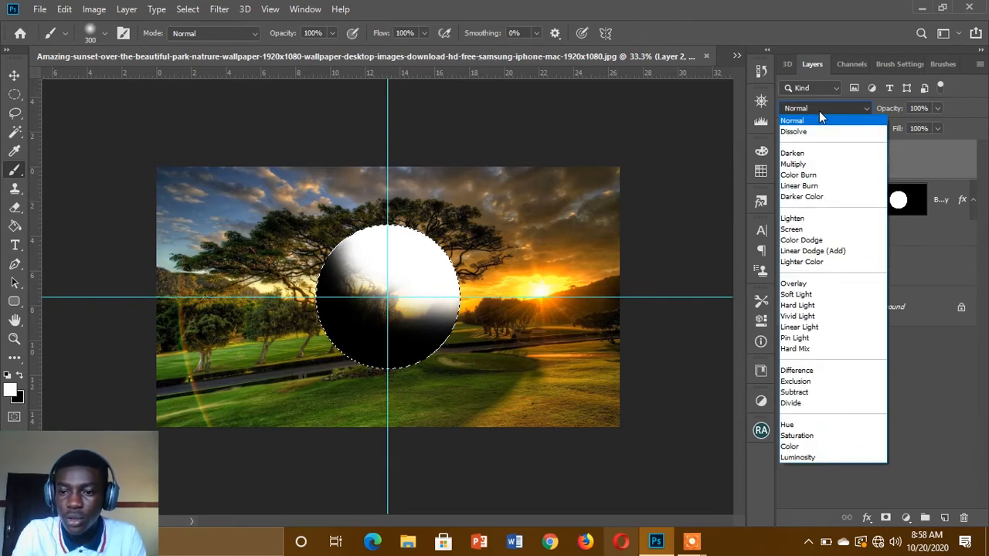
click(824, 298)
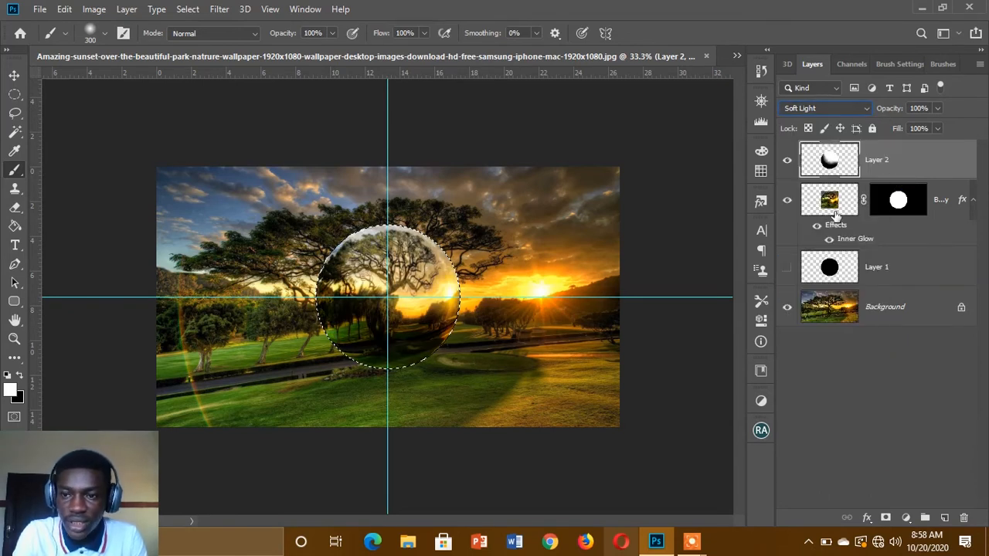
drag(888, 110, 874, 112)
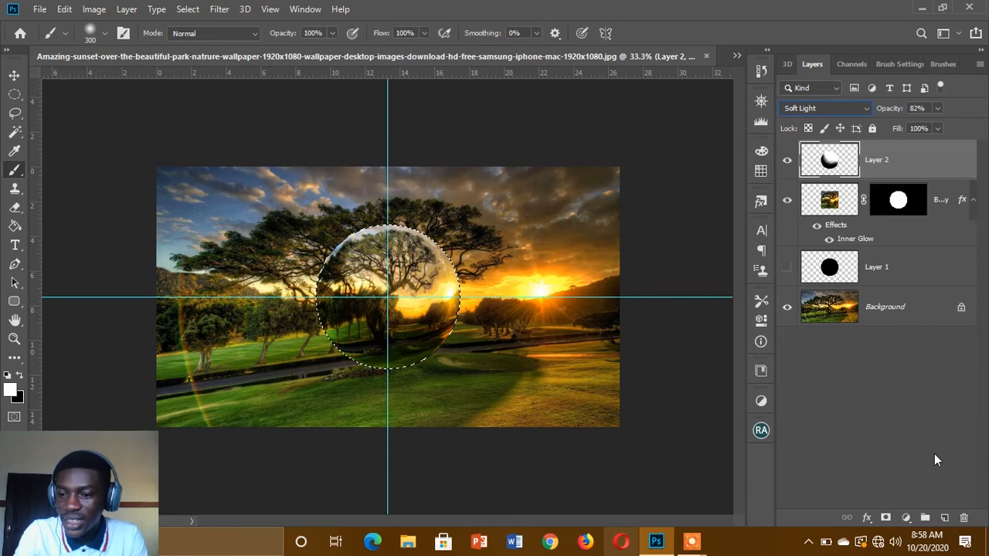
- Paint a white highlight over the circle's upper part on a new top layer, blended in Overlay at 46% opacity
click(945, 519)
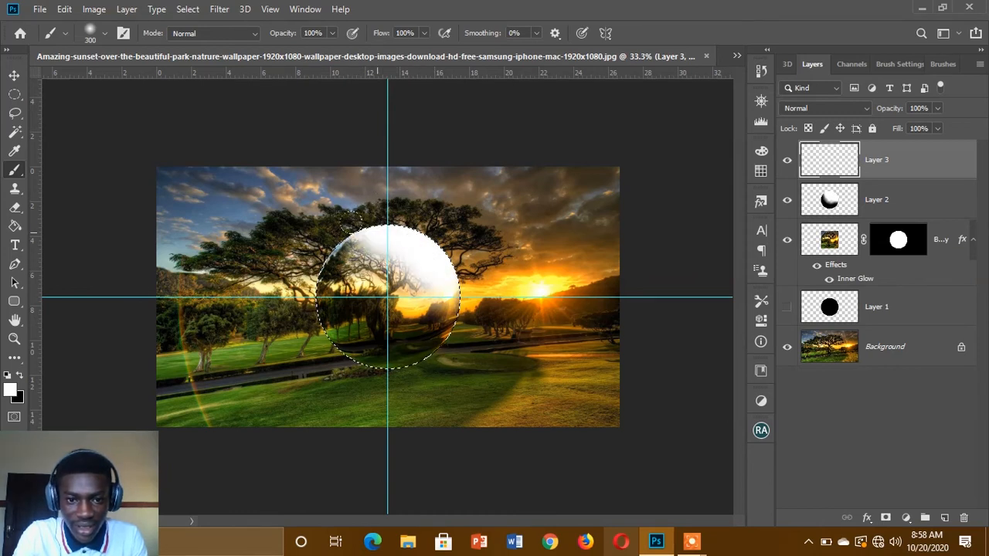
drag(389, 252, 385, 254)
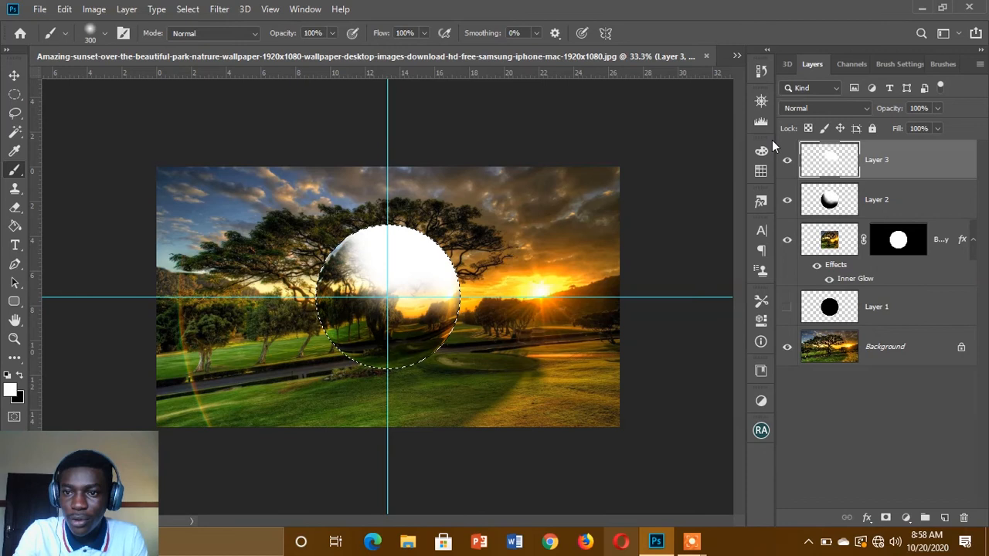
click(809, 112)
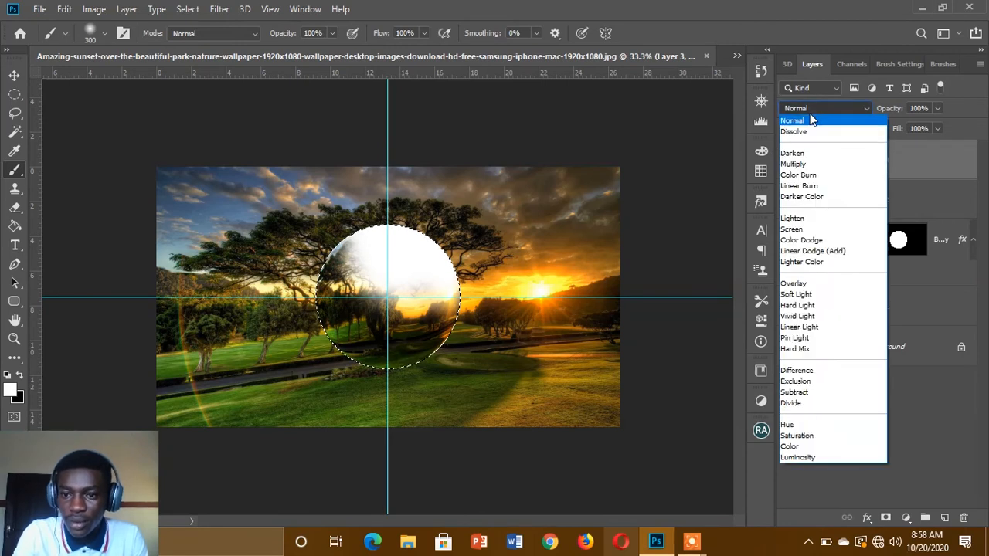
click(810, 285)
mouse_move(887, 111)
mouse_down()
mouse_move(852, 123)
mouse_move(883, 112)
mouse_up()
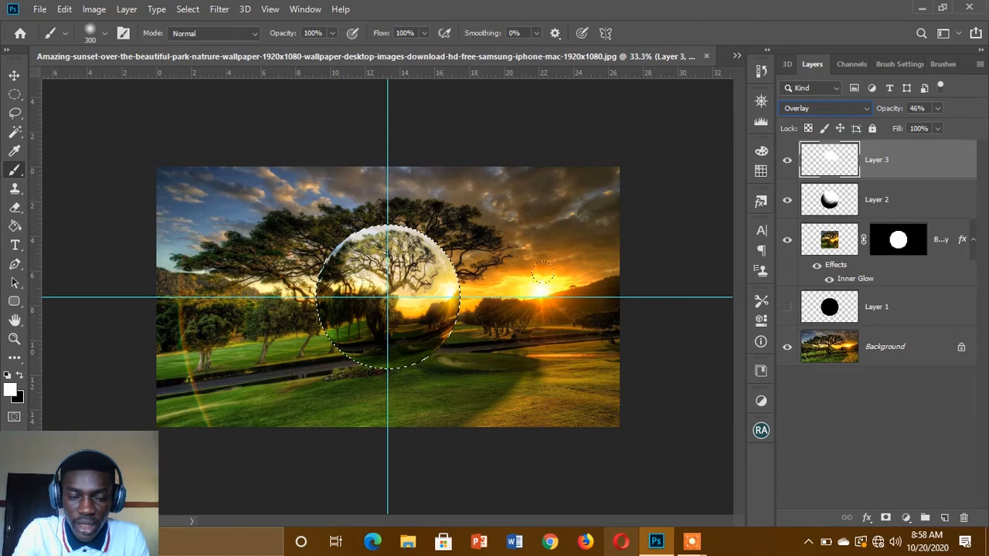
- Deselect the circle and paint a single soft 700 px black dab at the bubble's centre on a new top layer
key(ctrl+d)
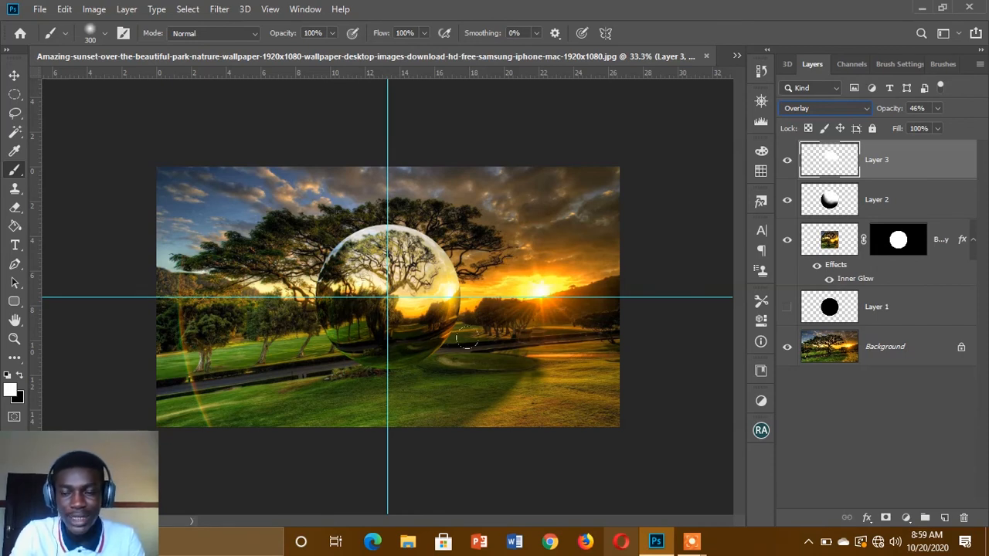
click(944, 520)
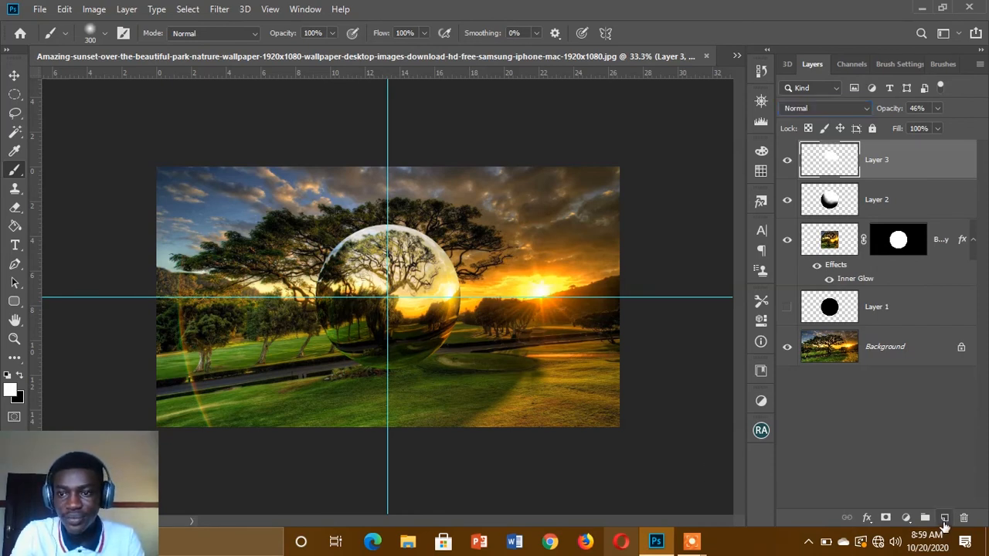
click(19, 376)
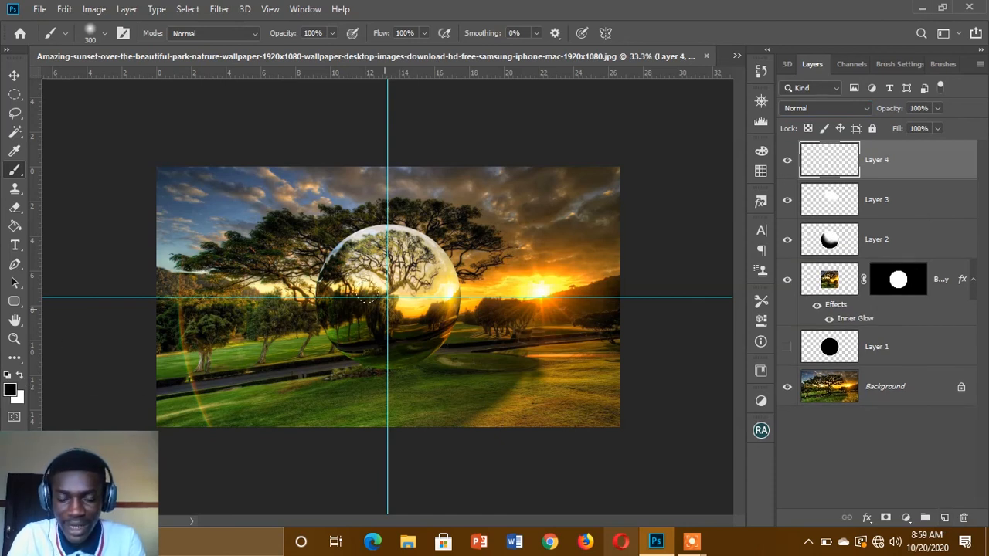
key(bracketright)
key(bracketright)
key(bracketright)
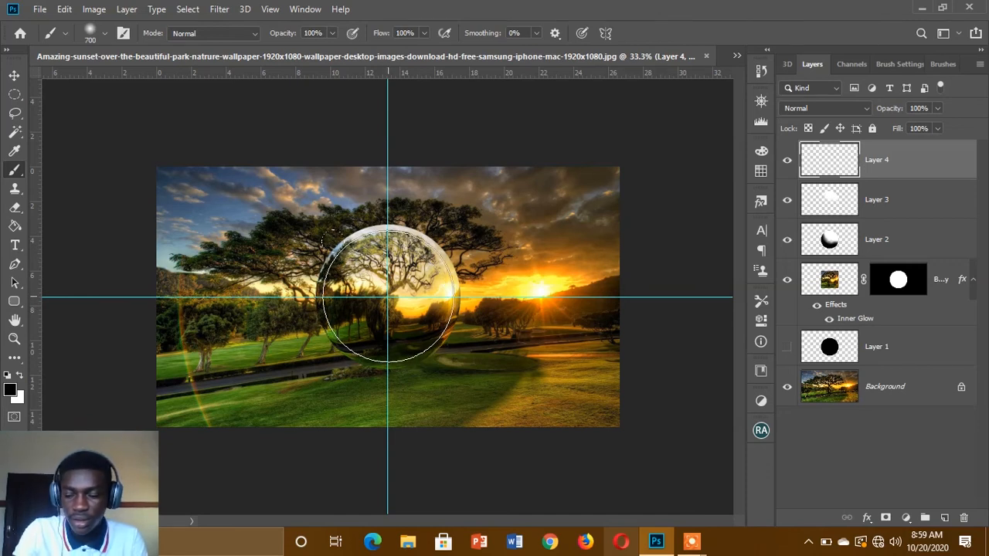
click(388, 294)
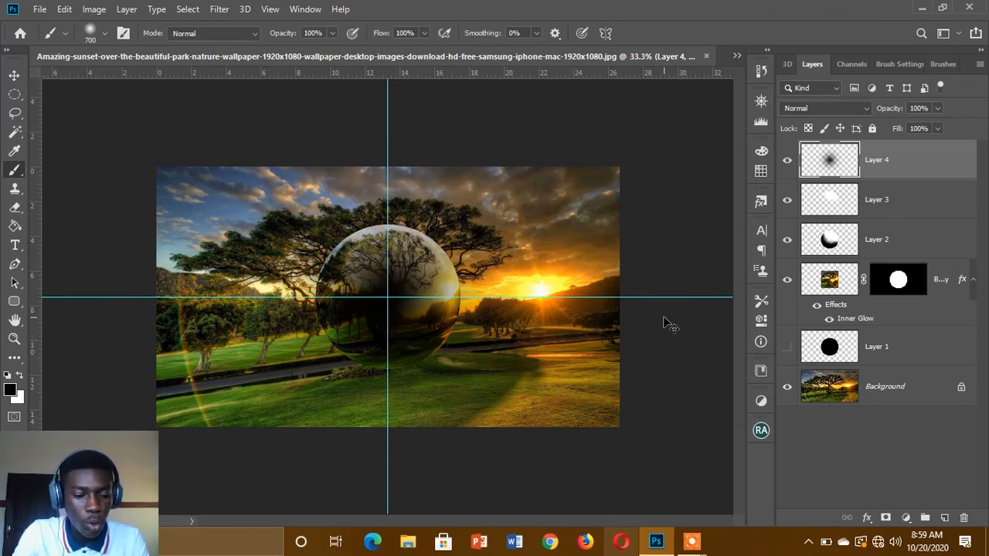
- Squash the black dab to 7.78% height, keeping its full width, into a flat shadow at the photo's bottom edge below the bubble
key(ctrl+t)
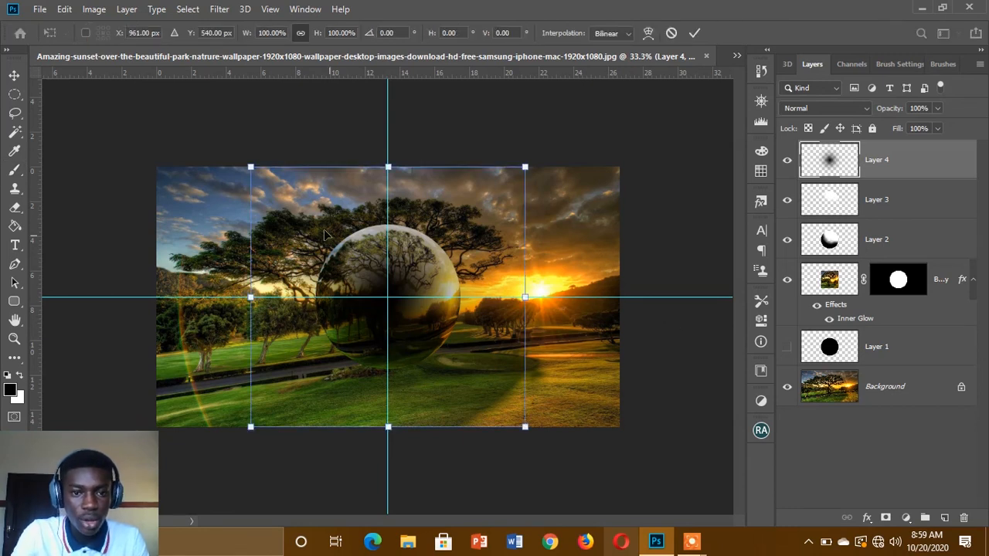
drag(388, 167, 386, 407)
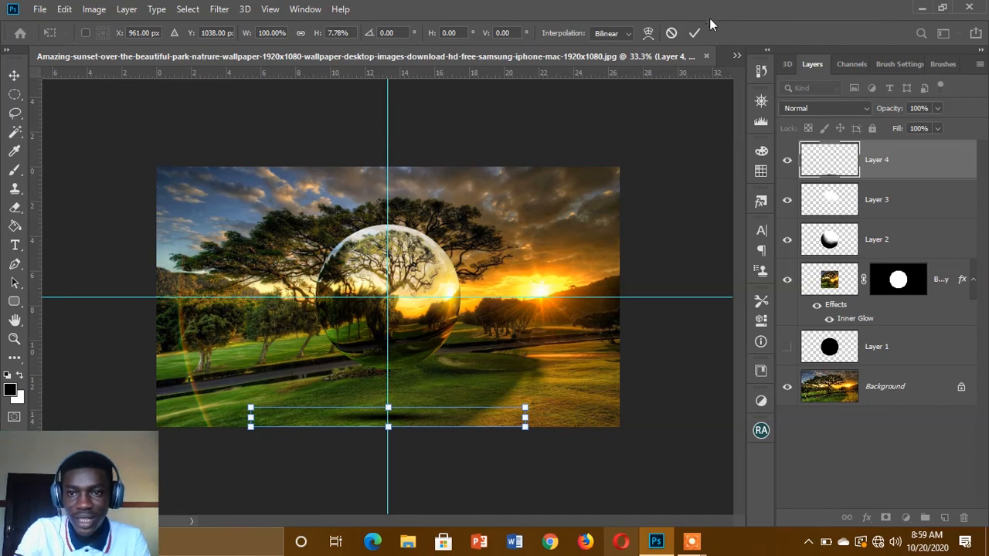
click(695, 34)
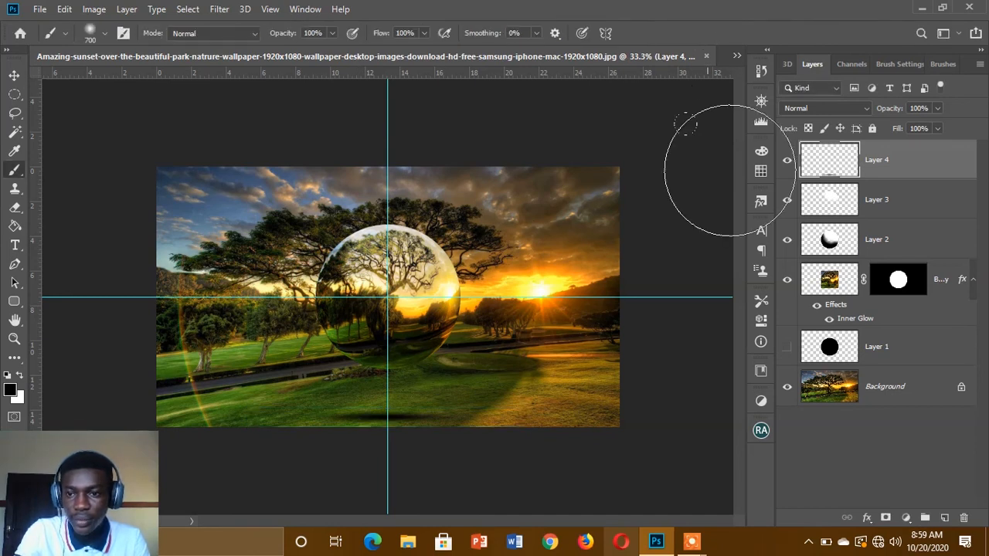
- Blend the shadow layer in Linear Burn at 61% opacity
click(839, 109)
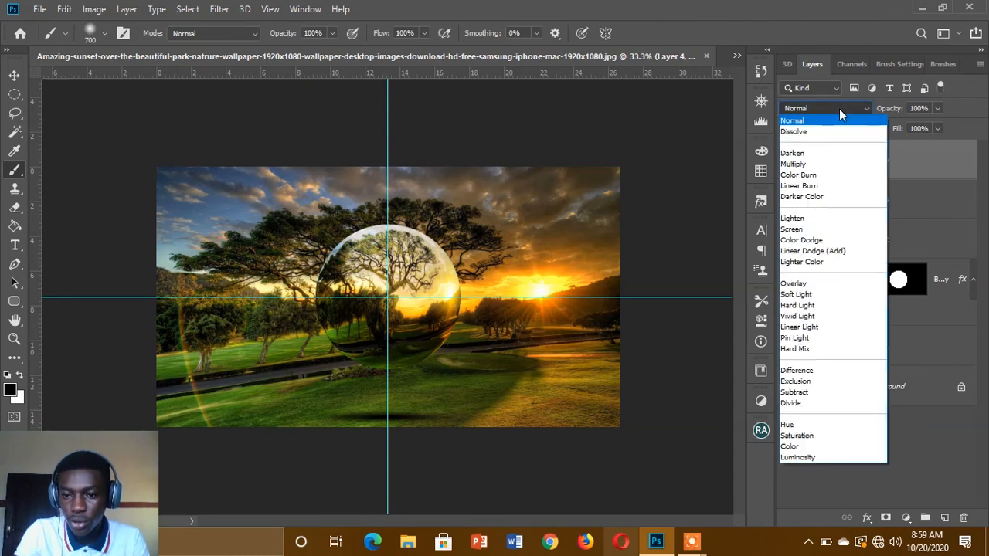
click(804, 188)
drag(887, 112, 857, 113)
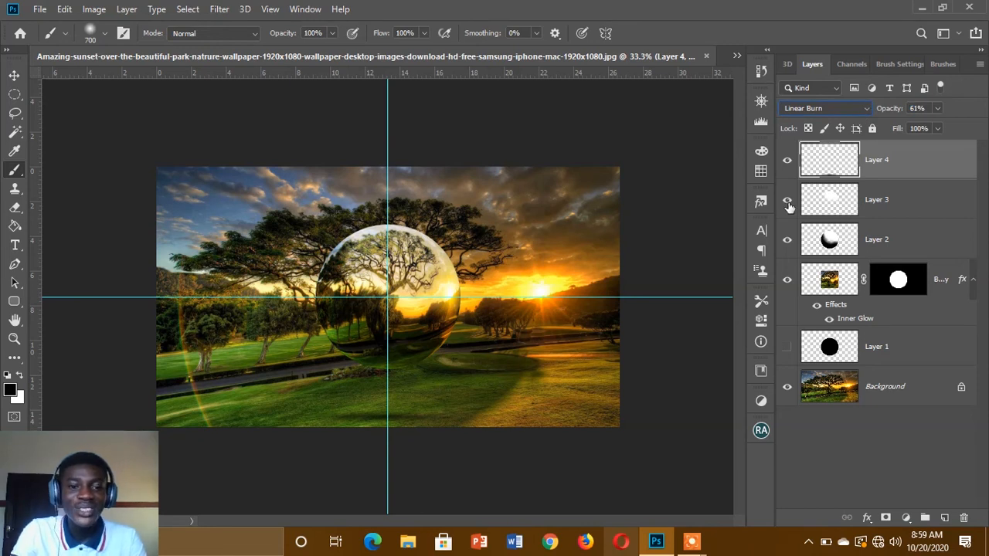